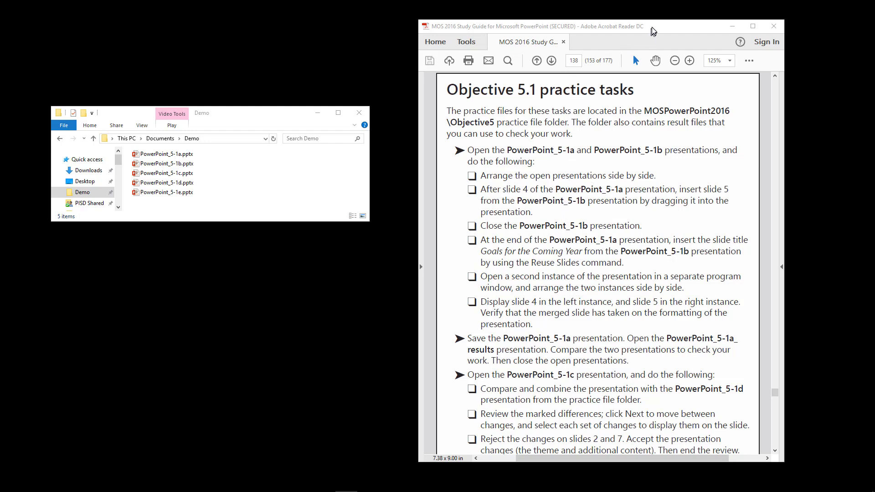
# Open the selected PowerPoint_5-1a.pptx and PowerPoint_5-1b.pptx files from the Demo folder
pyautogui.moveTo(654, 28); pyautogui.dragTo(874, 36)
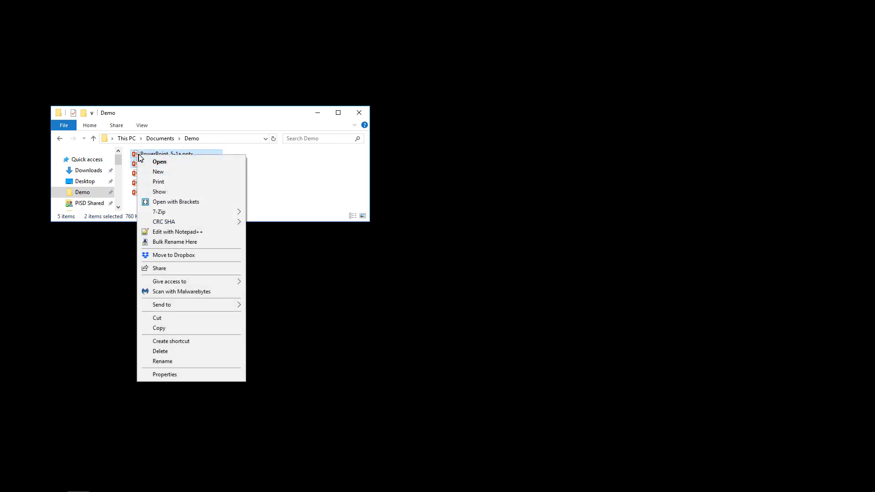
pyautogui.click(159, 162)
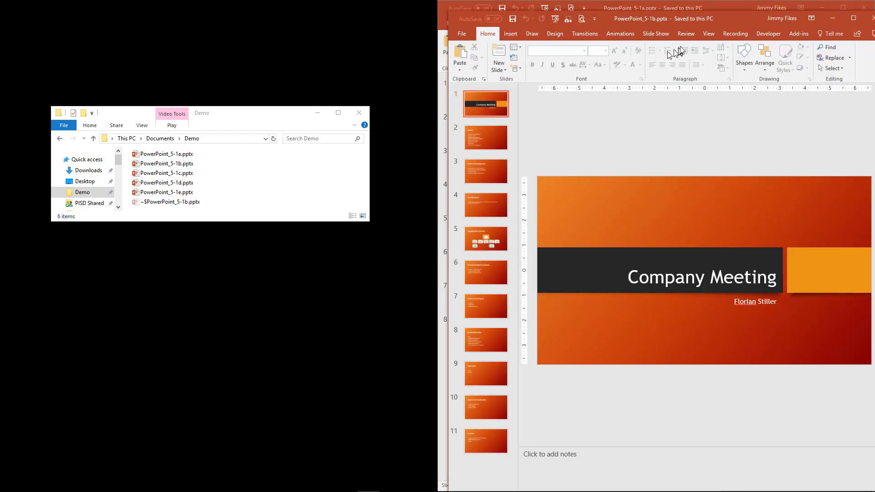
# Tile the 5-1a and 5-1b windows side by side with View > Arrange All
pyautogui.moveTo(719, 21); pyautogui.dragTo(302, 17)
pyautogui.click(703, 8)
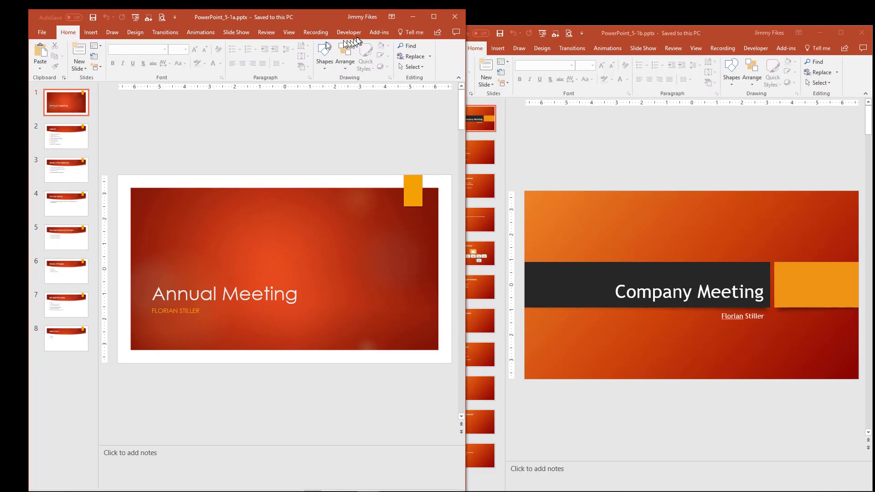
pyautogui.click(292, 32)
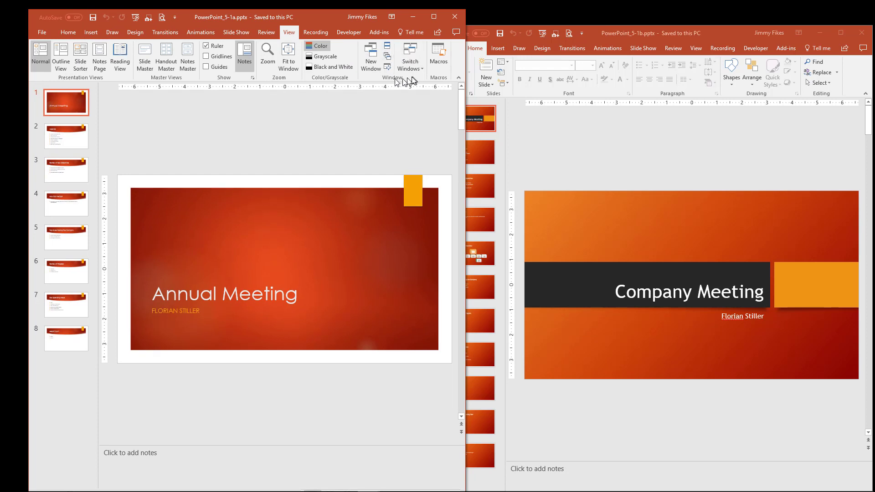
pyautogui.click(387, 48)
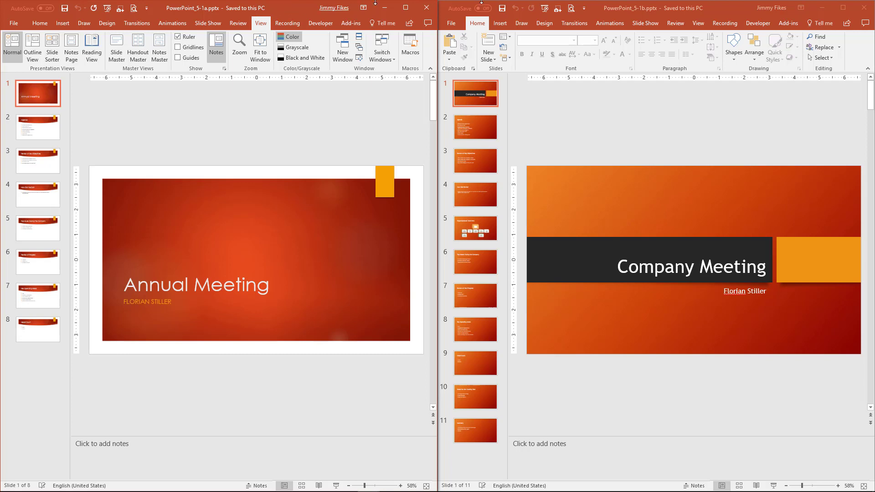
# Select slide 4, How Did We Do?, in PowerPoint_5-1a and minimise the study guide
pyautogui.hotkey('alt', 'Tab')
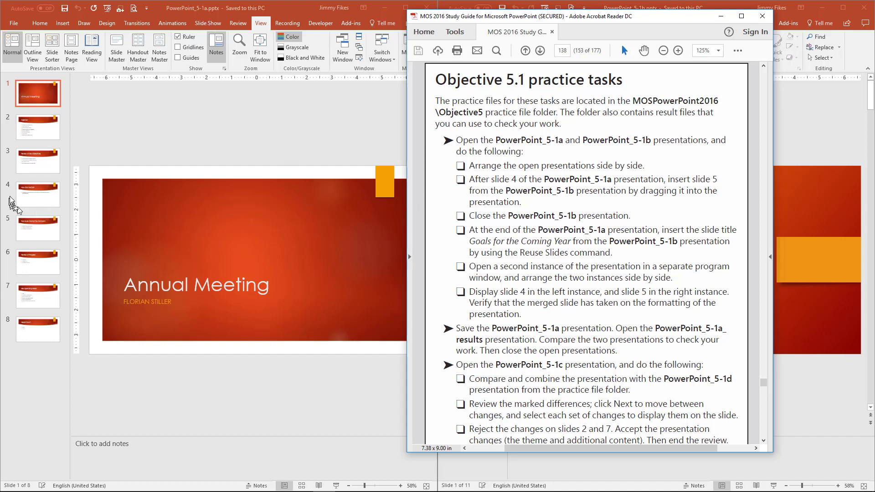
pyautogui.click(35, 197)
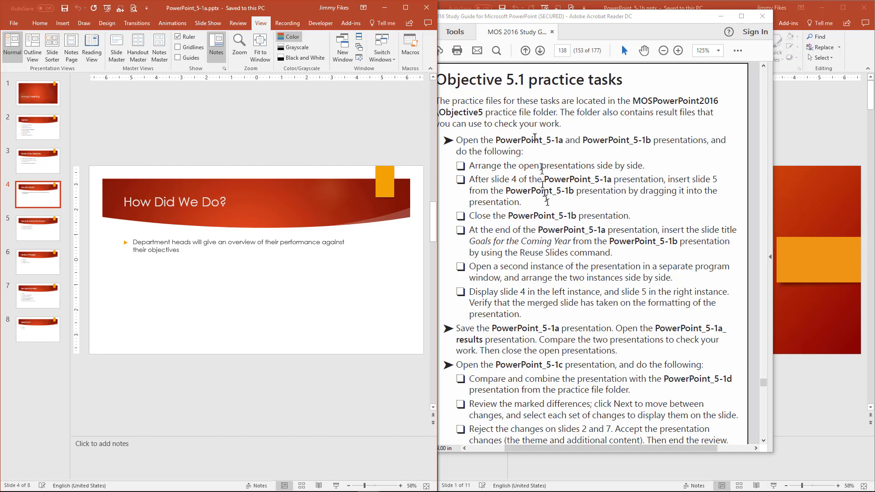
pyautogui.moveTo(527, 17); pyautogui.dragTo(763, 67)
pyautogui.click(616, 40)
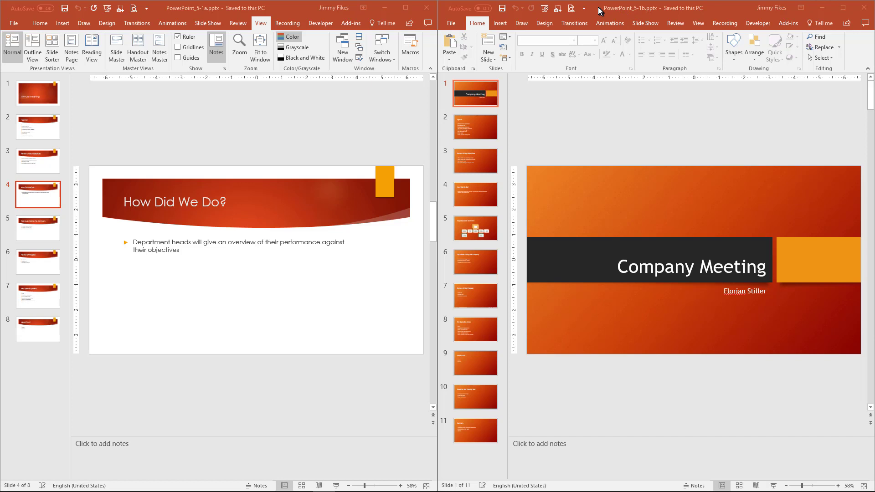
# Drag the Organizational Overview slide from 5-1b into 5-1a after slide 4
pyautogui.click(41, 197)
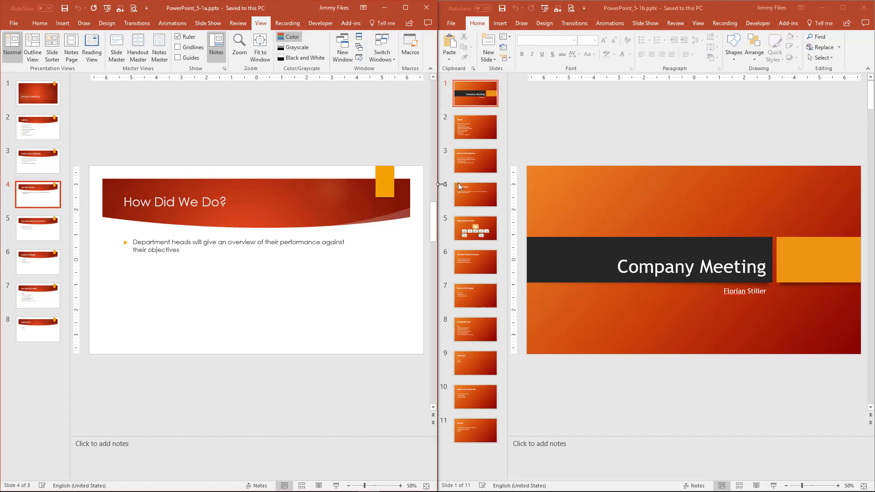
pyautogui.click(611, 133)
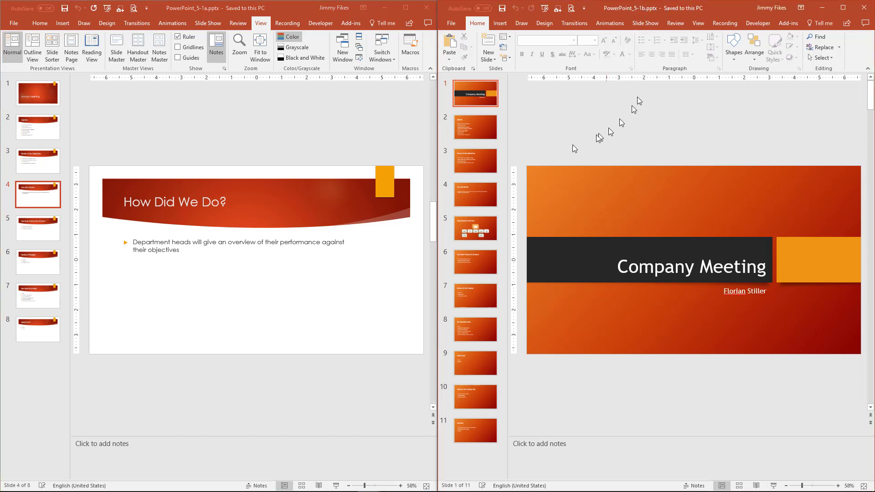
pyautogui.click(482, 225)
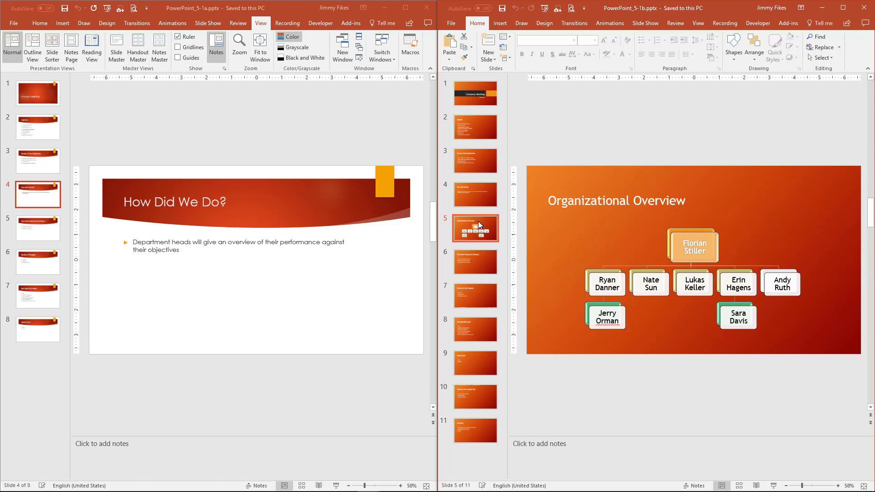
pyautogui.moveTo(478, 221); pyautogui.dragTo(31, 216)
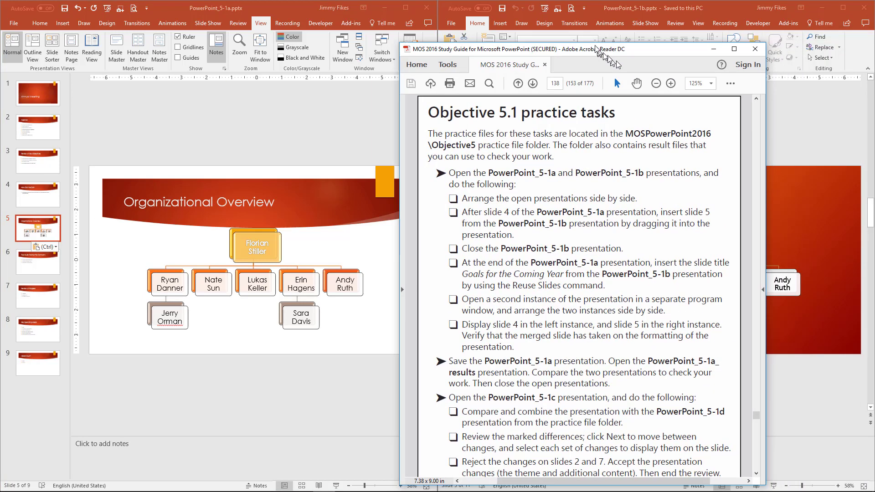
pyautogui.moveTo(595, 47); pyautogui.dragTo(583, 17)
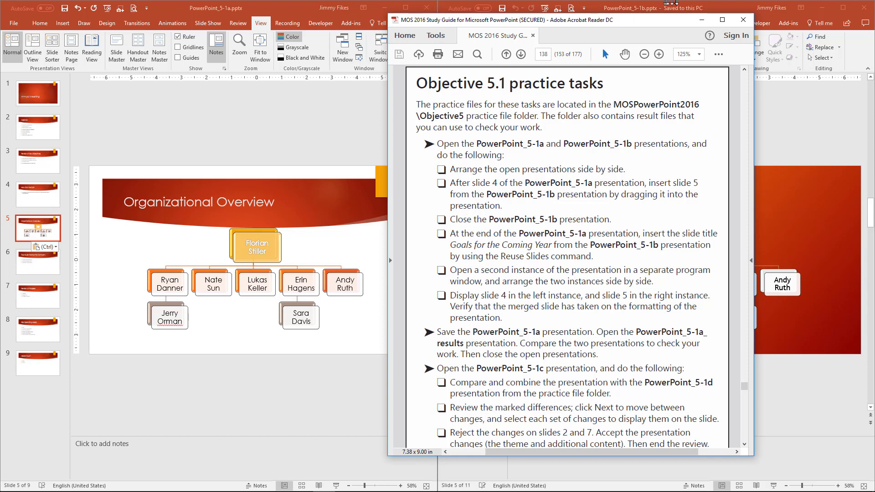
# Close the PowerPoint_5-1b window and move the study guide beside PowerPoint_5-1a
pyautogui.click(720, 5)
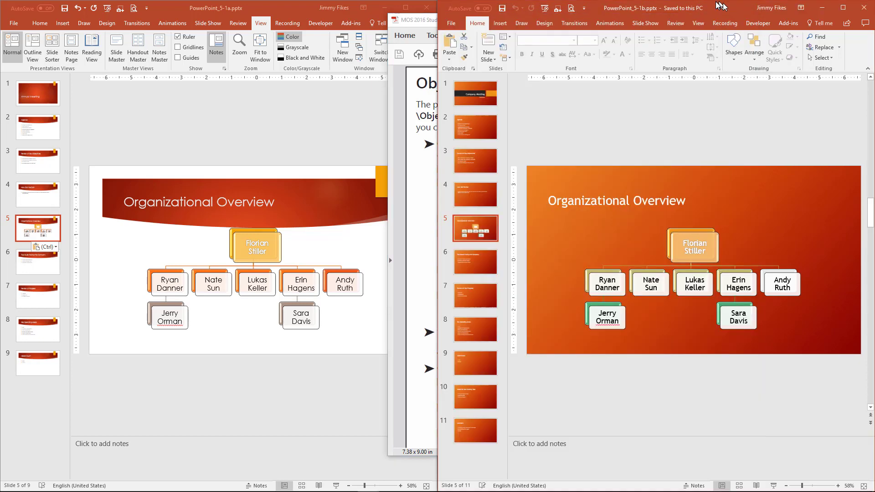
pyautogui.click(864, 8)
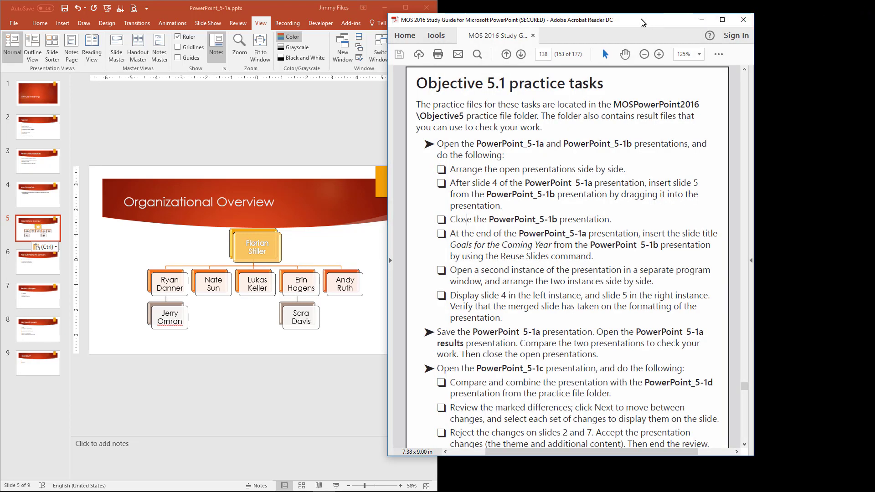
pyautogui.moveTo(641, 23); pyautogui.dragTo(714, 16)
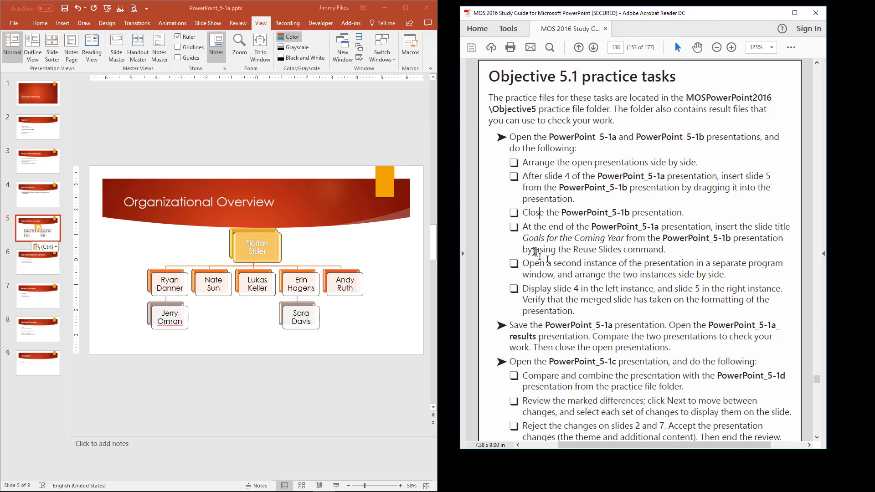
# Select slide 9, Head Count, the last slide of PowerPoint_5-1a
pyautogui.moveTo(539, 250); pyautogui.dragTo(640, 251)
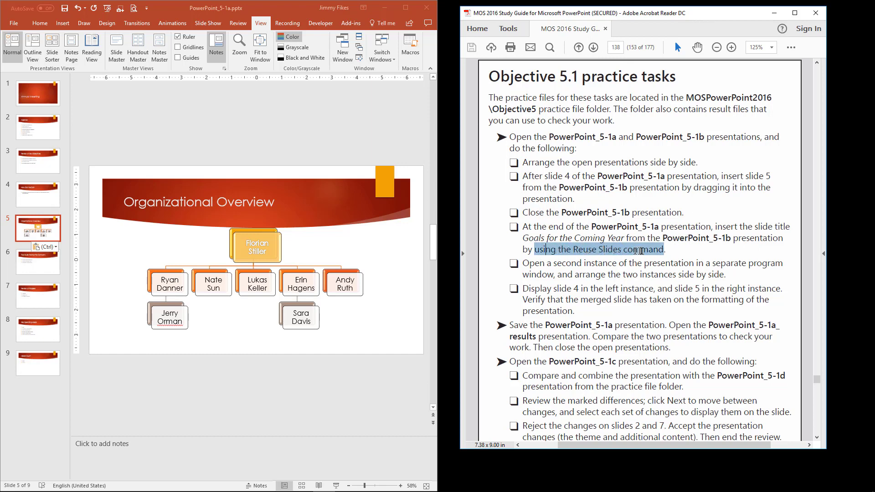
pyautogui.click(626, 274)
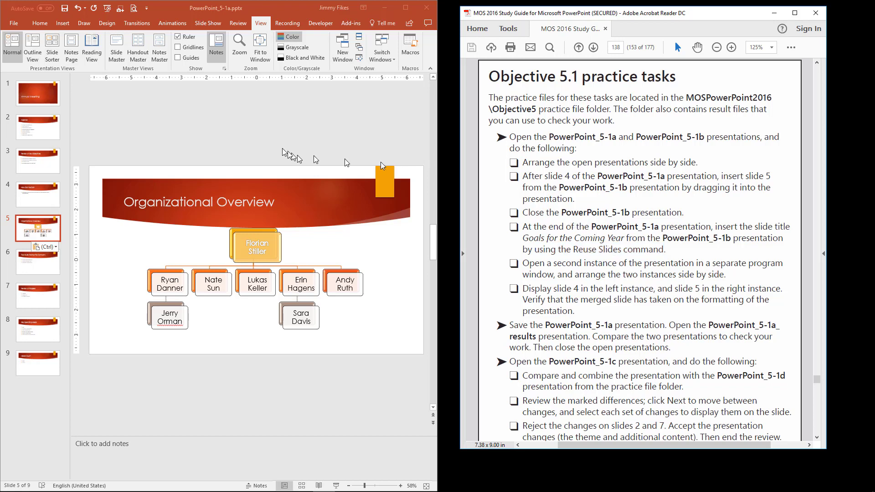
pyautogui.click(254, 144)
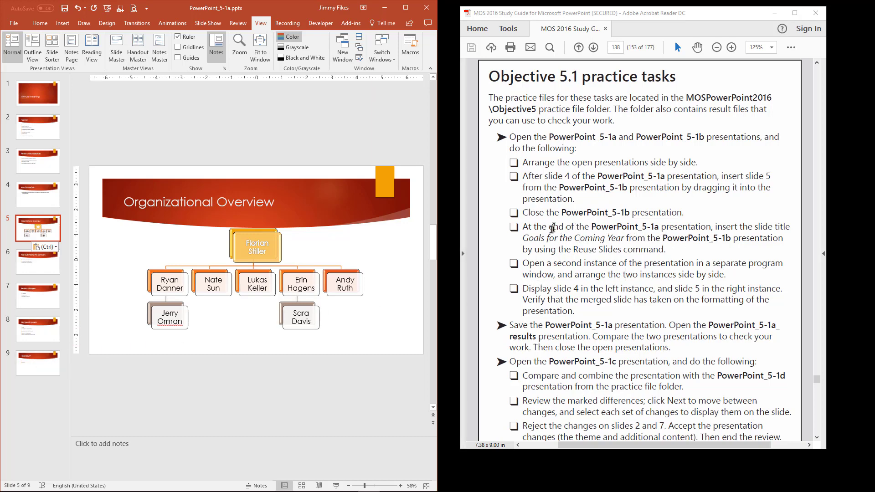
pyautogui.moveTo(548, 226); pyautogui.dragTo(711, 227)
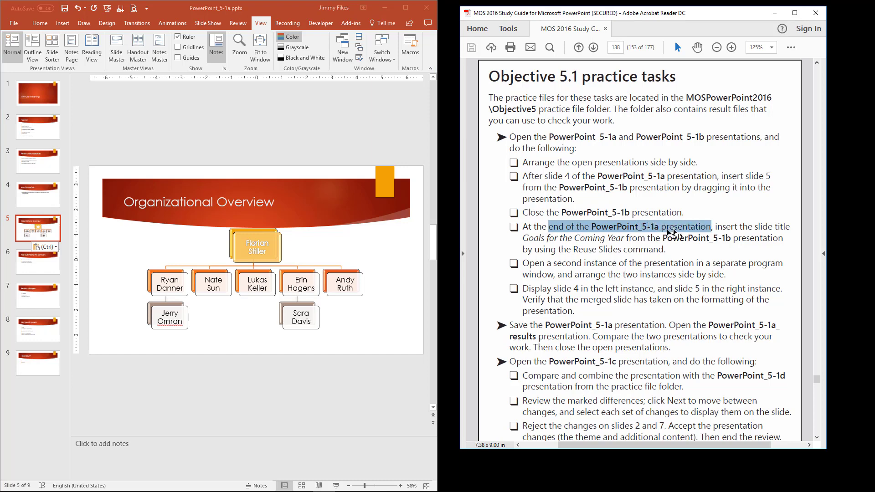
pyautogui.click(45, 366)
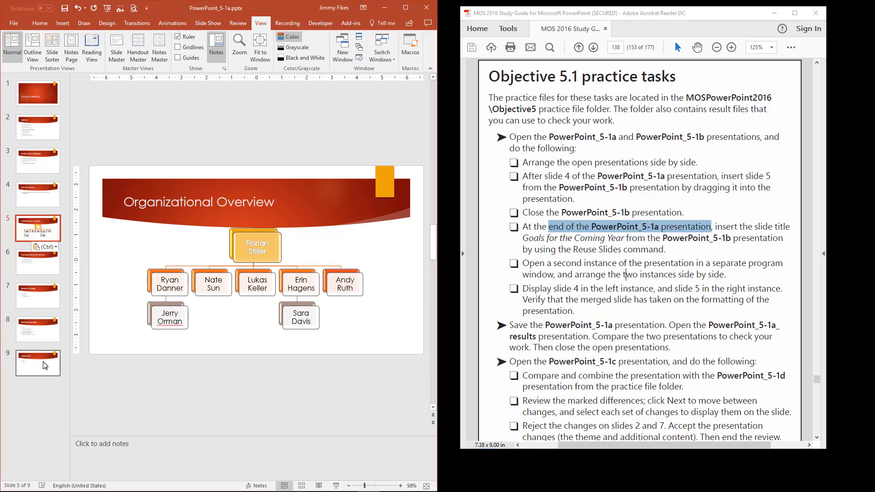
pyautogui.click(45, 365)
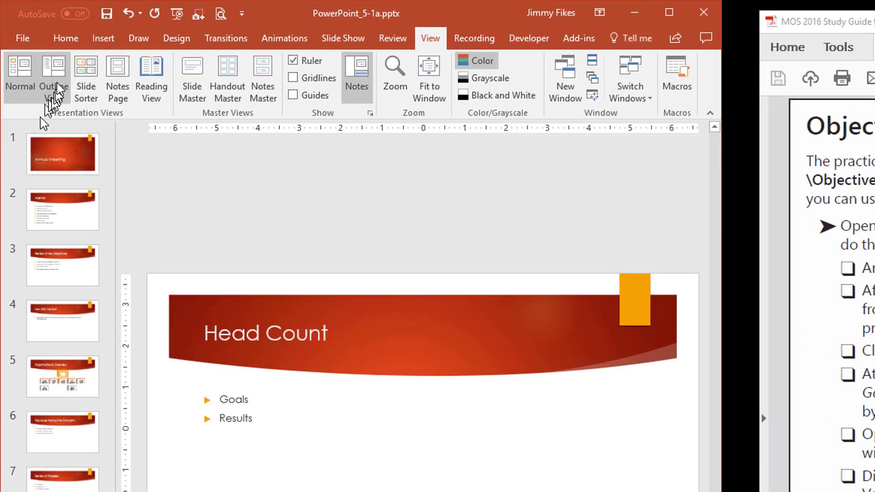
# Choose Reuse Slides from the bottom of the Insert tab's New Slide gallery
pyautogui.click(72, 42)
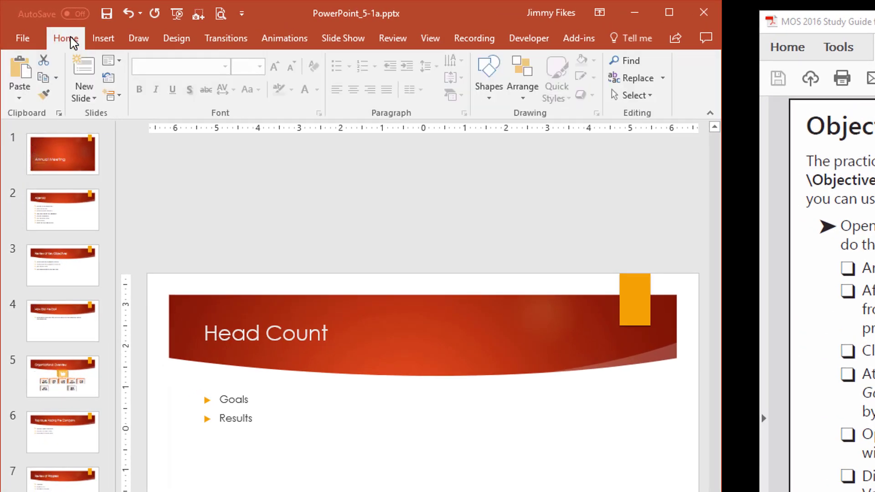
pyautogui.click(94, 99)
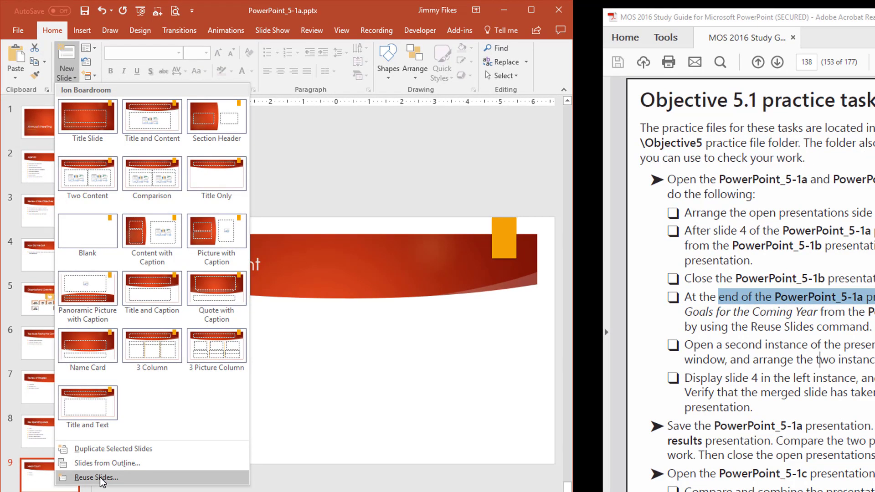
pyautogui.click(285, 158)
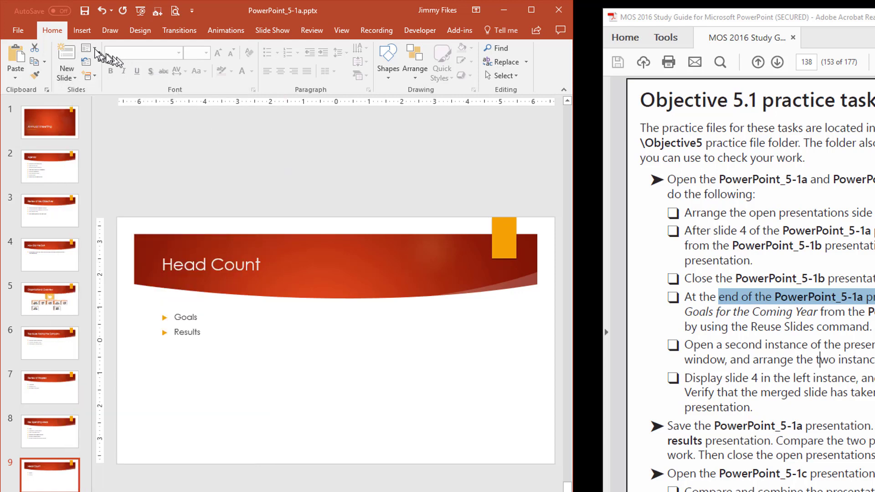
pyautogui.click(86, 31)
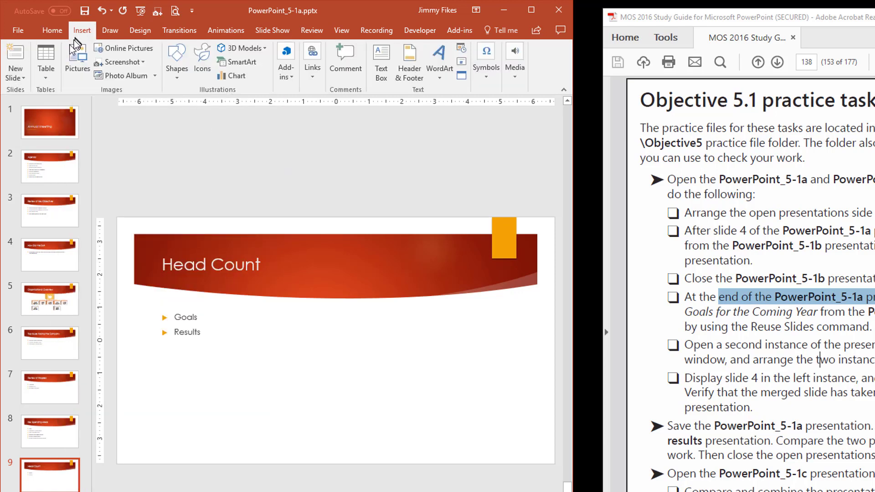
pyautogui.click(20, 81)
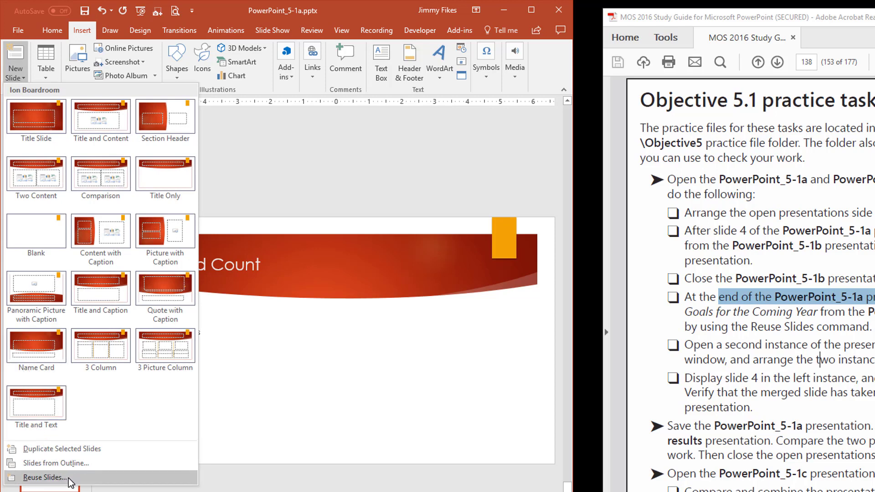
pyautogui.click(44, 477)
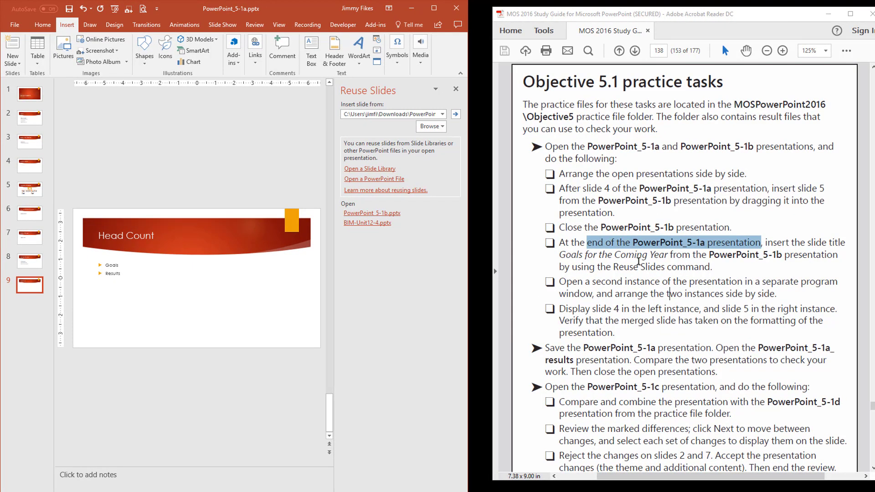
# Browse to Documents\Demo and load PowerPoint_5-1b.pptx's 11 slides into the Reuse Slides pane
pyautogui.click(638, 261)
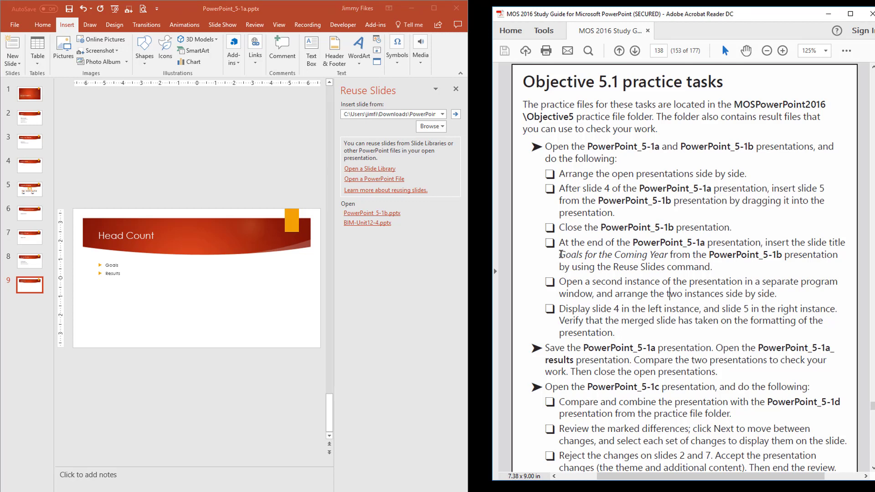
pyautogui.moveTo(561, 254); pyautogui.dragTo(652, 254)
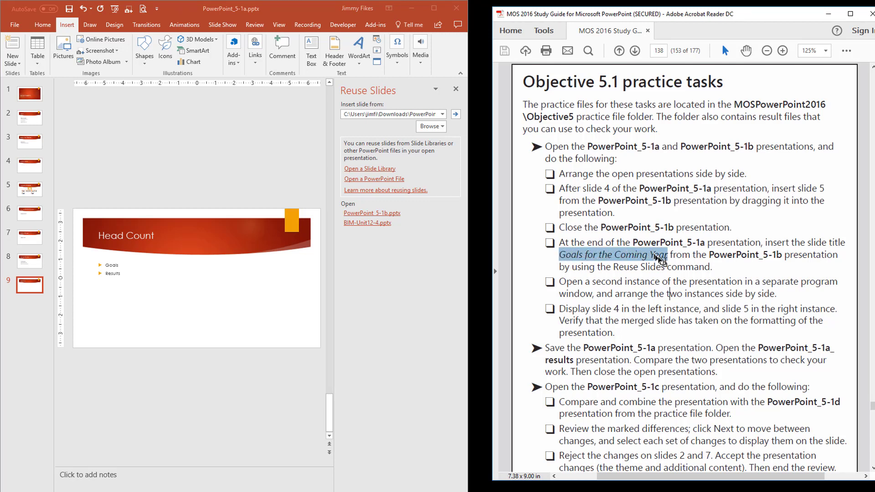
pyautogui.moveTo(709, 254); pyautogui.dragTo(778, 255)
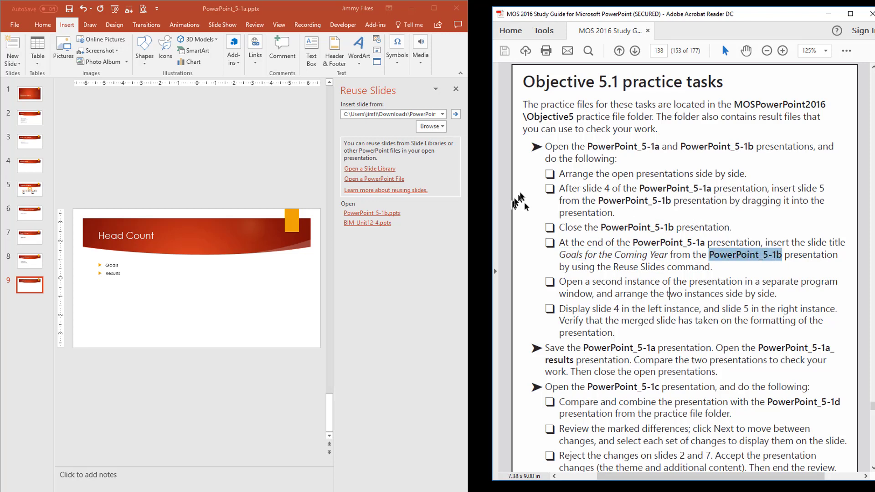
pyautogui.click(432, 128)
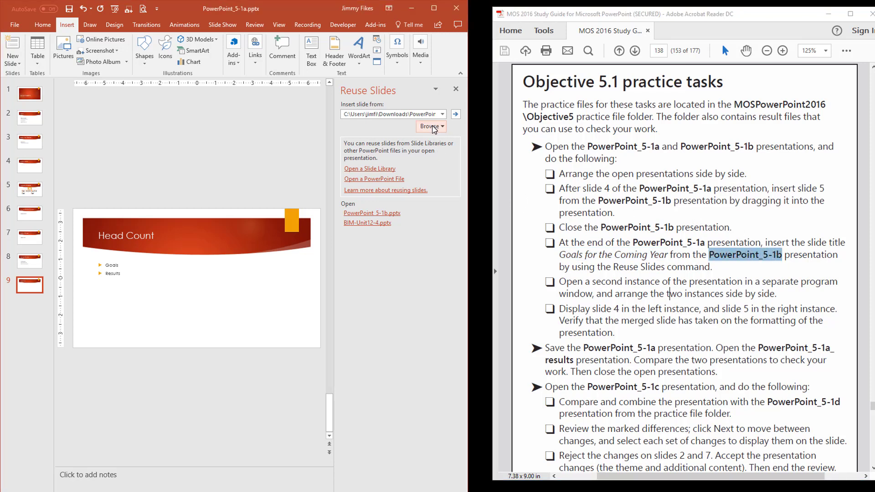
pyautogui.click(433, 127)
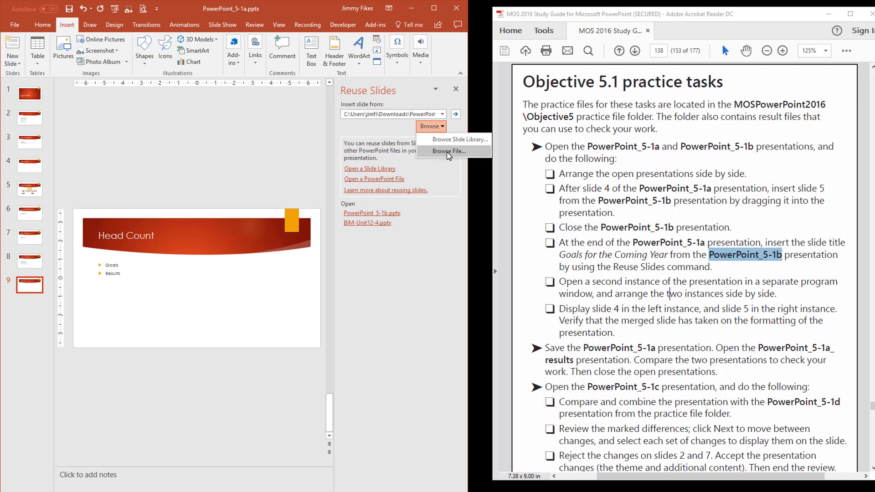
pyautogui.click(449, 152)
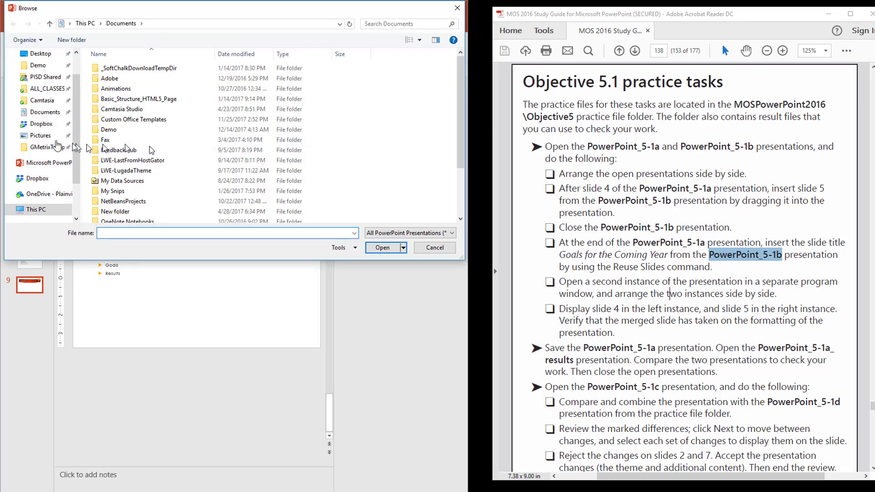
pyautogui.click(45, 65)
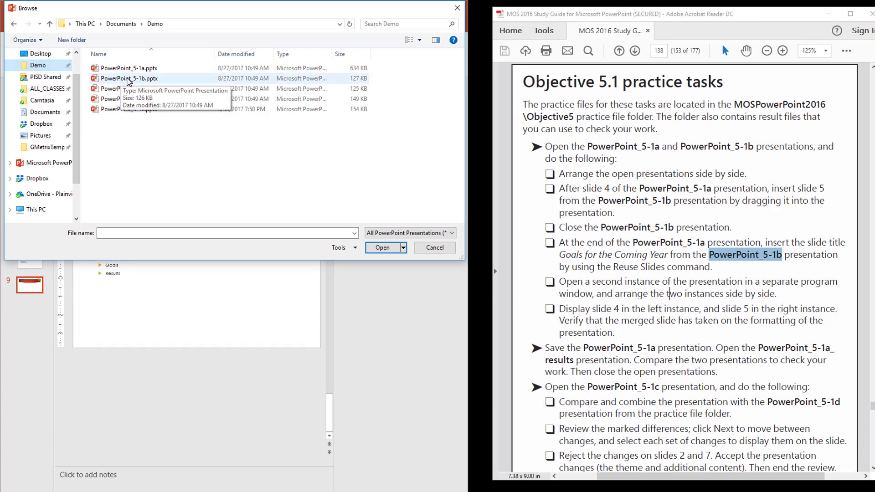
pyautogui.click(129, 80)
pyautogui.click(383, 247)
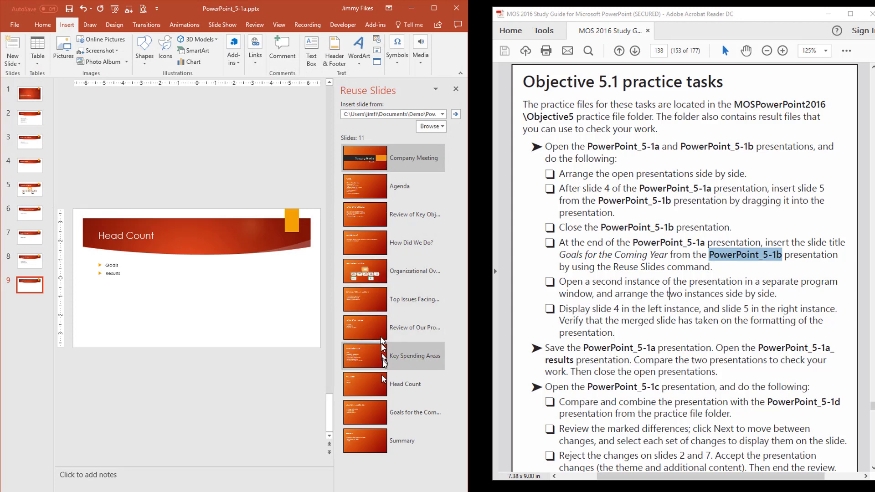
# Insert Goals for the Coming Year as slide 10, then close the Reuse Slides pane
pyautogui.click(622, 292)
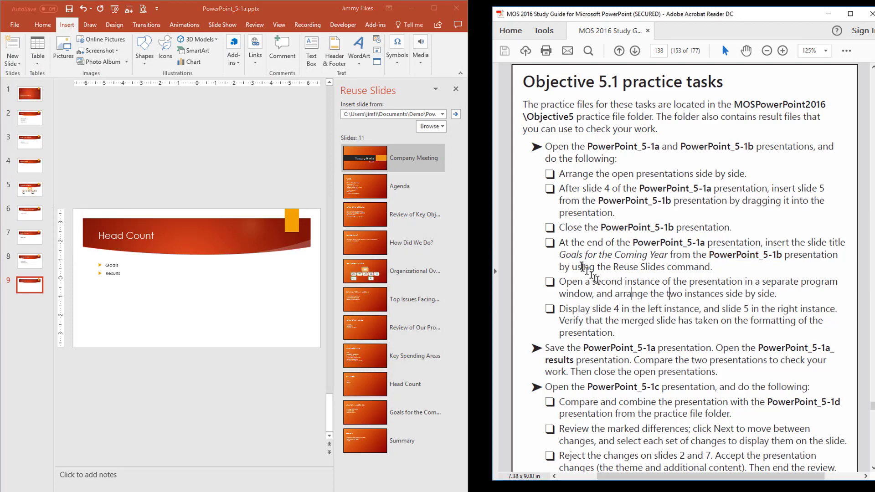
pyautogui.moveTo(563, 254); pyautogui.dragTo(655, 255)
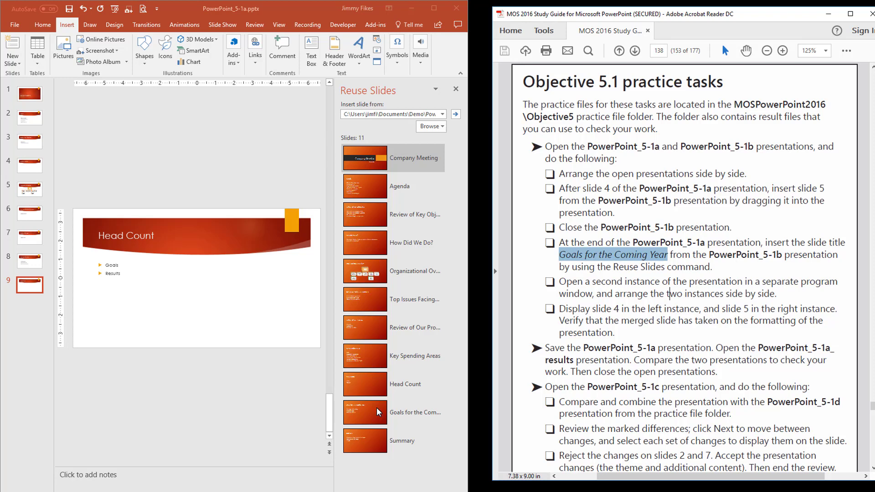
pyautogui.click(374, 412)
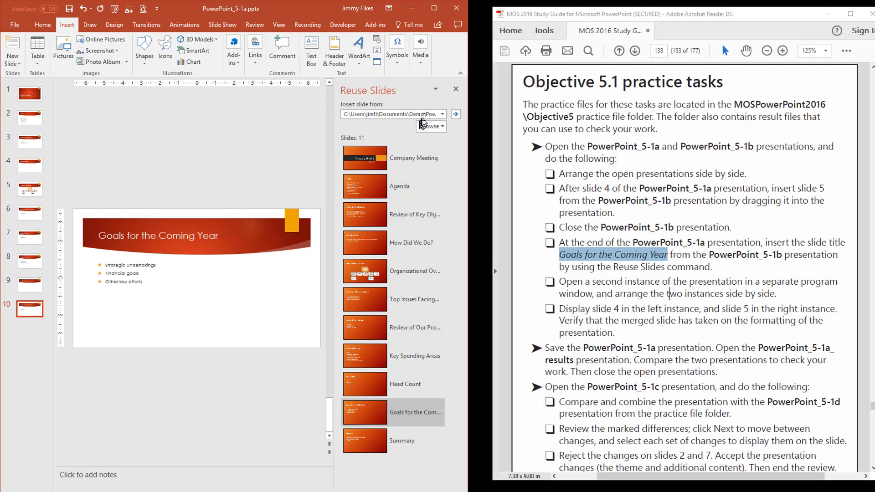
pyautogui.click(456, 92)
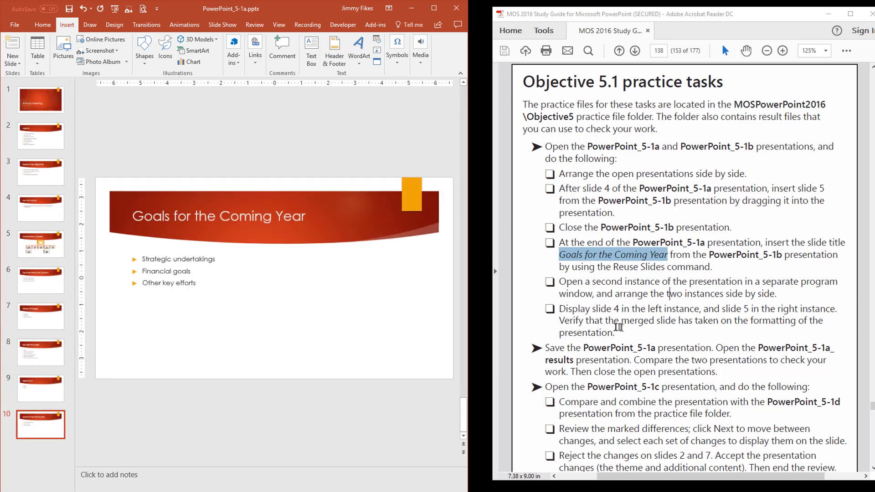
pyautogui.click(634, 321)
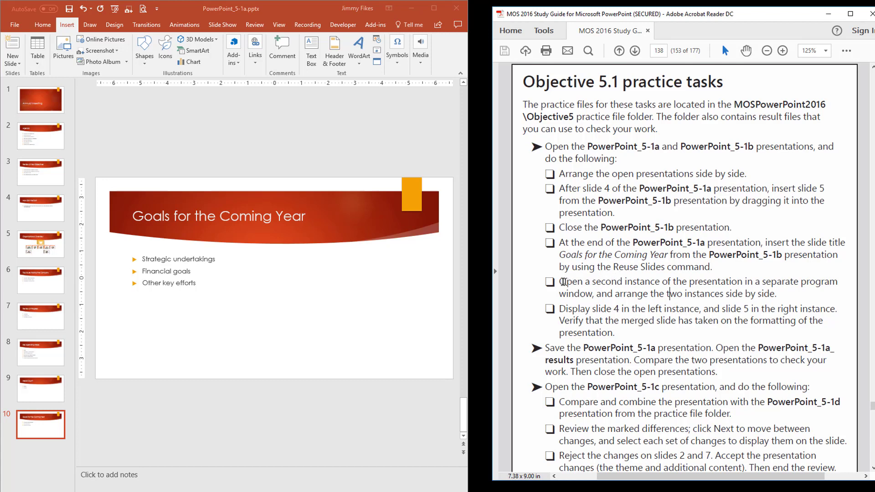
pyautogui.moveTo(568, 282); pyautogui.dragTo(806, 282)
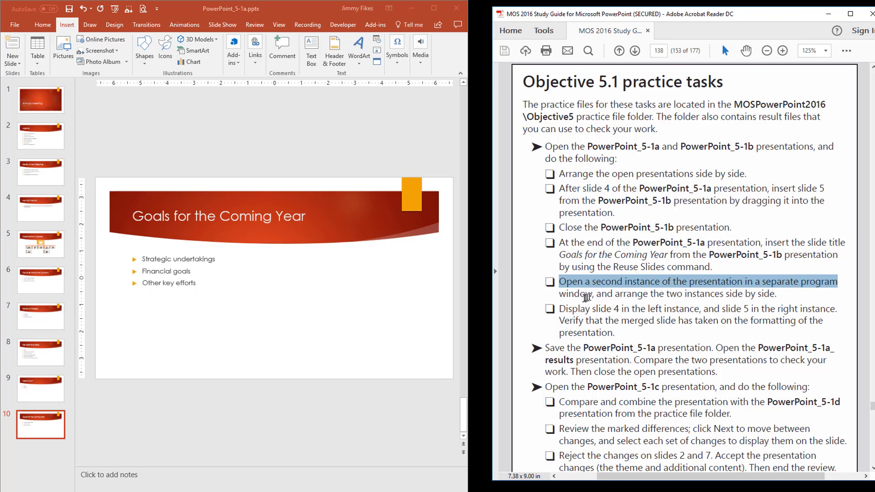
pyautogui.click(295, 393)
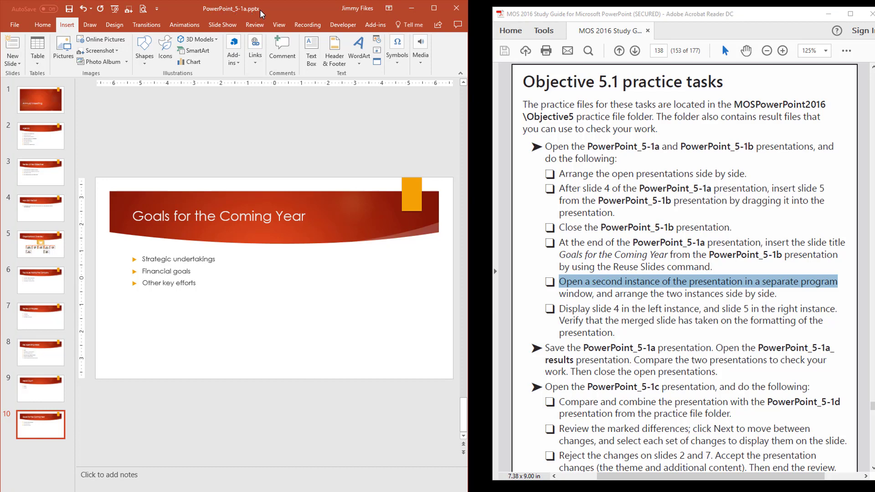
pyautogui.click(595, 294)
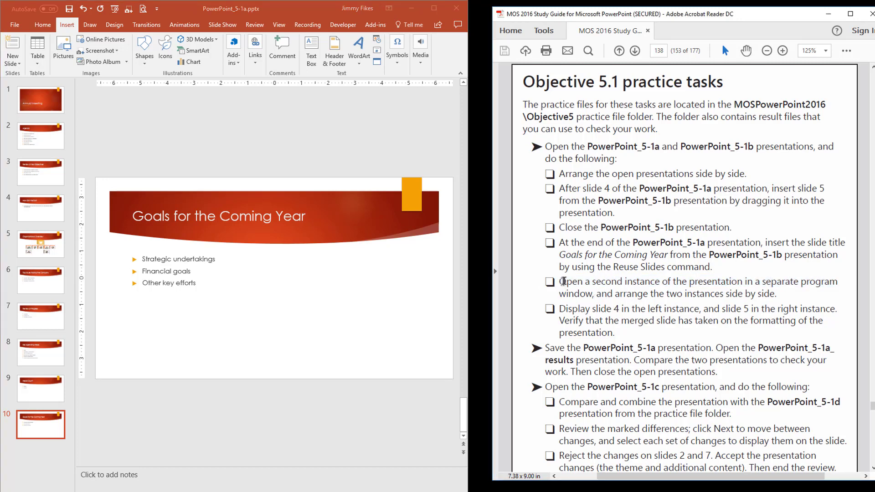
pyautogui.moveTo(564, 281); pyautogui.dragTo(671, 285)
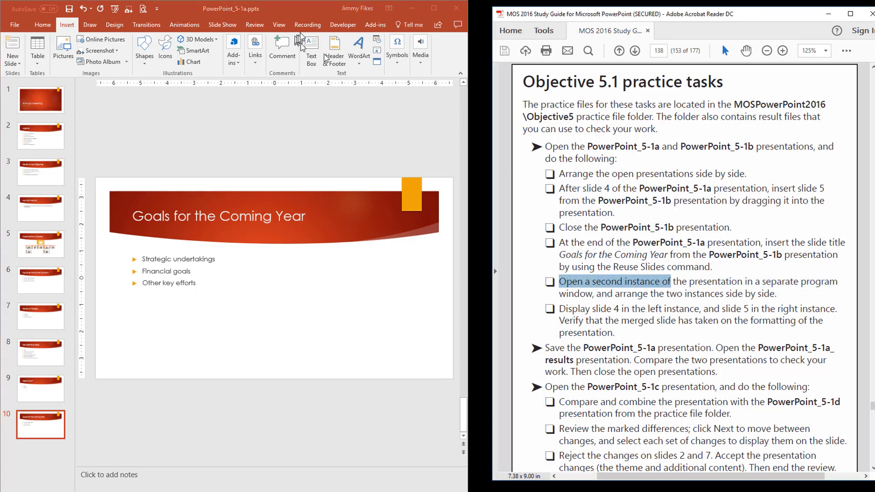
pyautogui.click(296, 12)
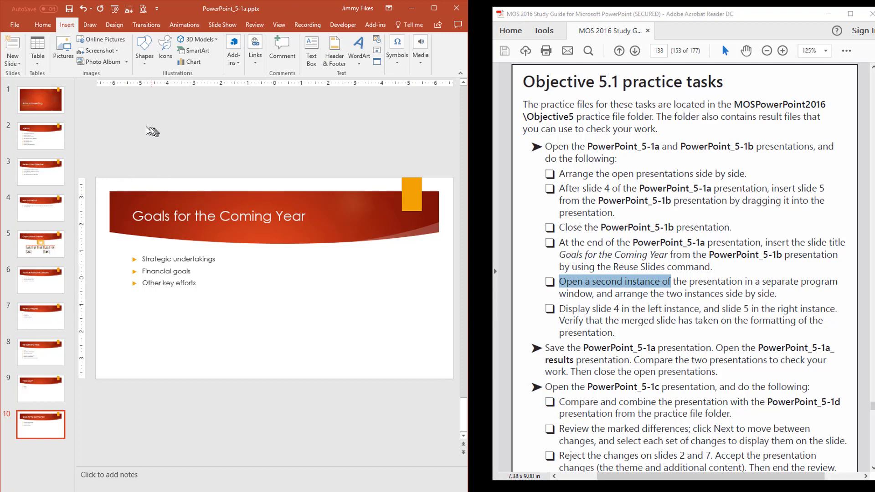
# Save PowerPoint_5-1a and open it in a second window with View > New Window
pyautogui.click(69, 9)
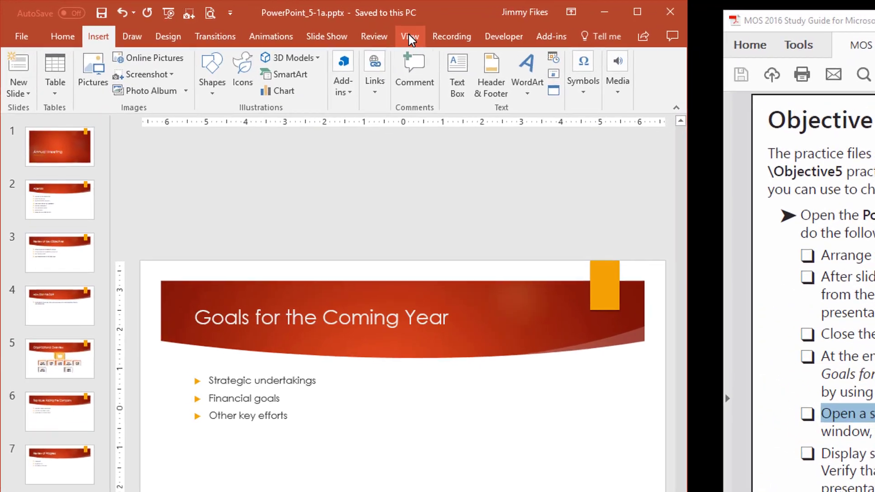
pyautogui.click(410, 38)
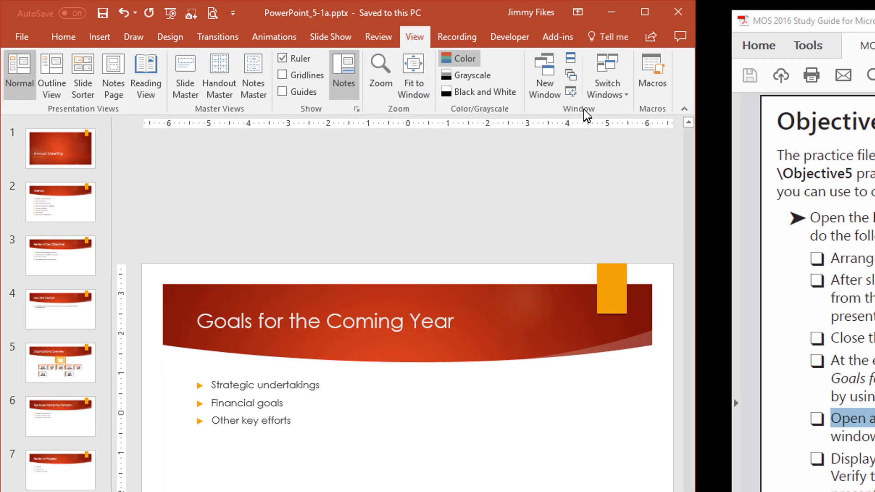
pyautogui.click(547, 77)
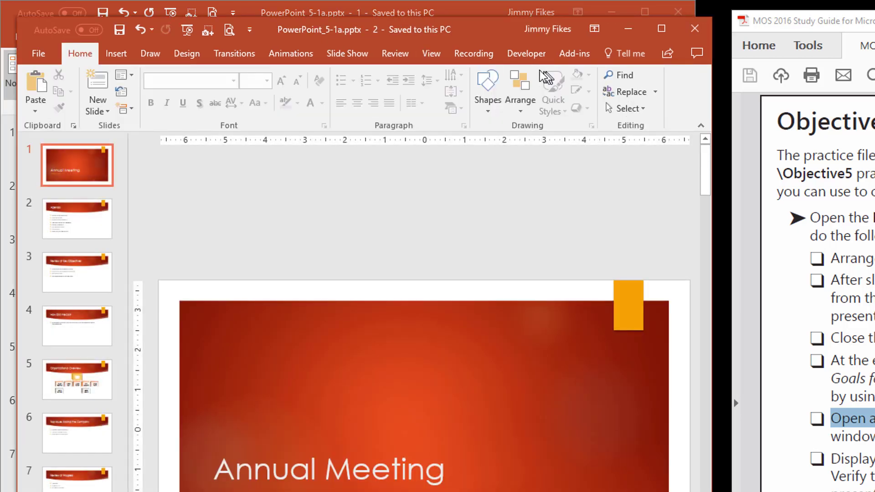
pyautogui.moveTo(485, 32); pyautogui.dragTo(485, 43)
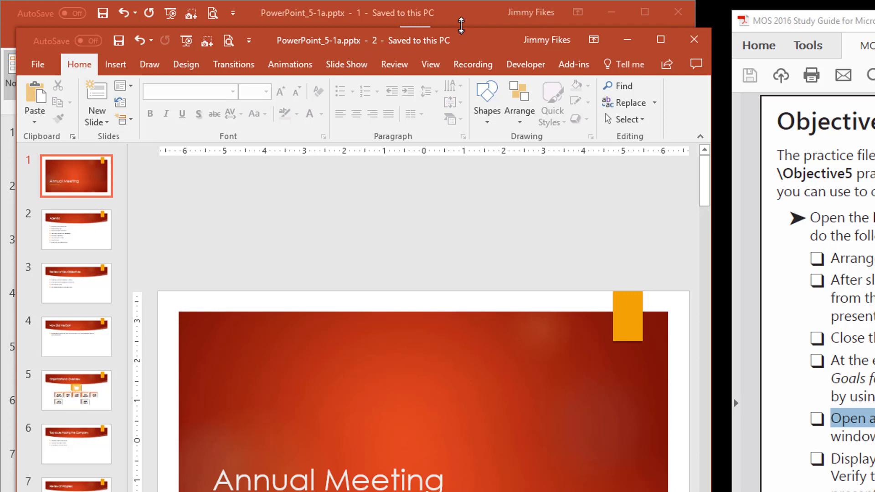
pyautogui.click(464, 19)
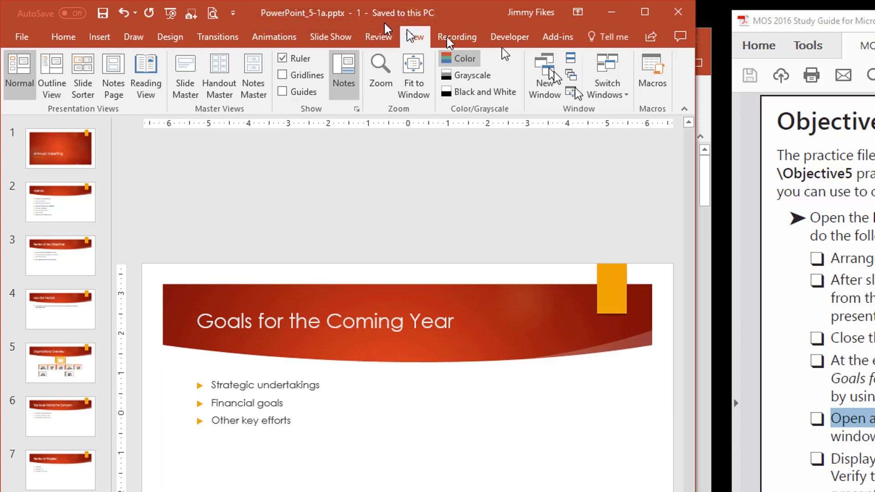
pyautogui.hotkey('alt', 'w')
pyautogui.press('n')
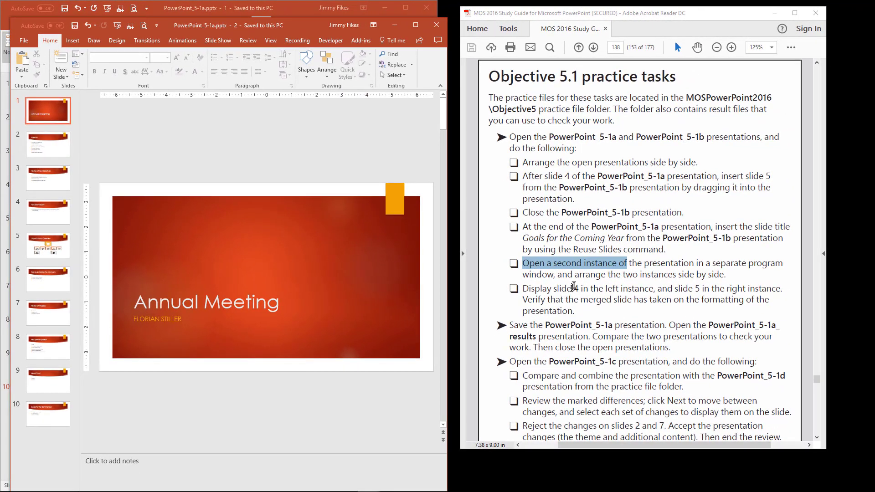
# Highlight the study guide's wording about a second instance and side-by-side arrangement, then move the guide aside
pyautogui.click(574, 286)
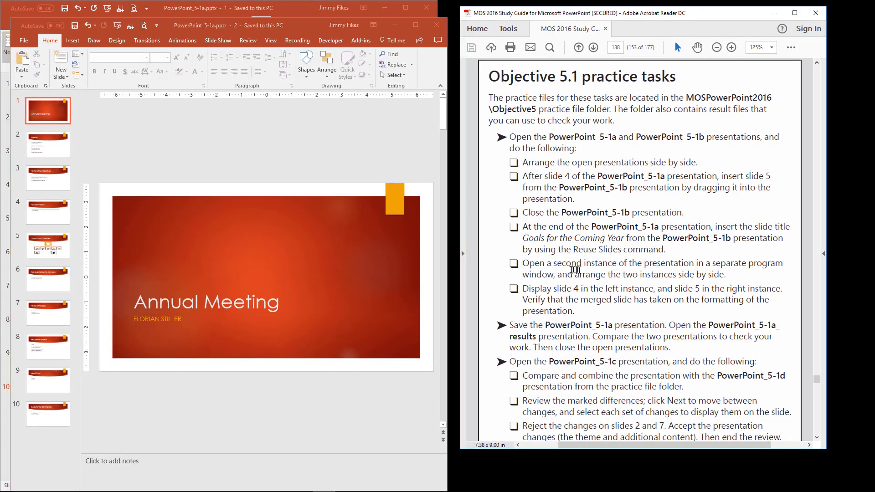
pyautogui.moveTo(554, 265); pyautogui.dragTo(666, 263)
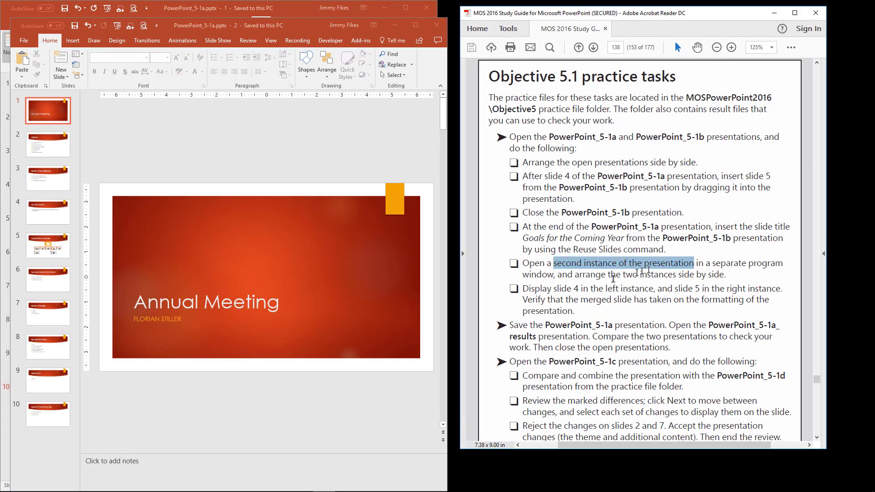
pyautogui.moveTo(557, 275); pyautogui.dragTo(708, 276)
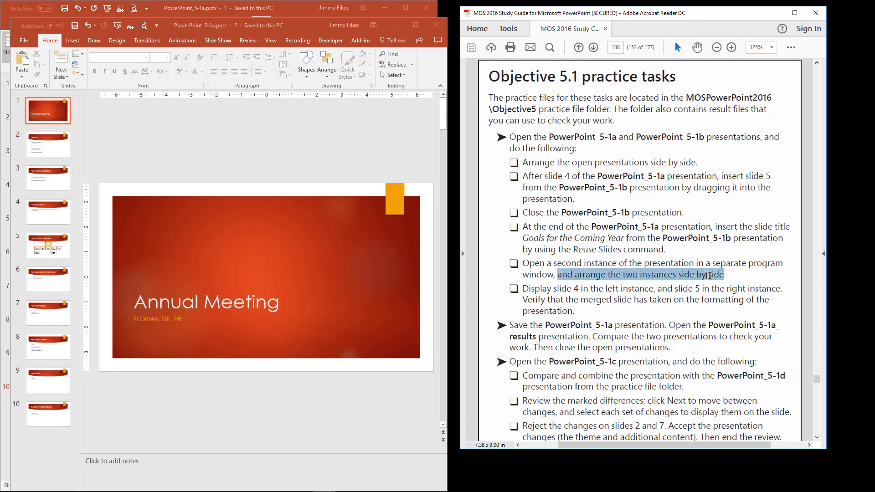
pyautogui.moveTo(614, 16); pyautogui.dragTo(874, 41)
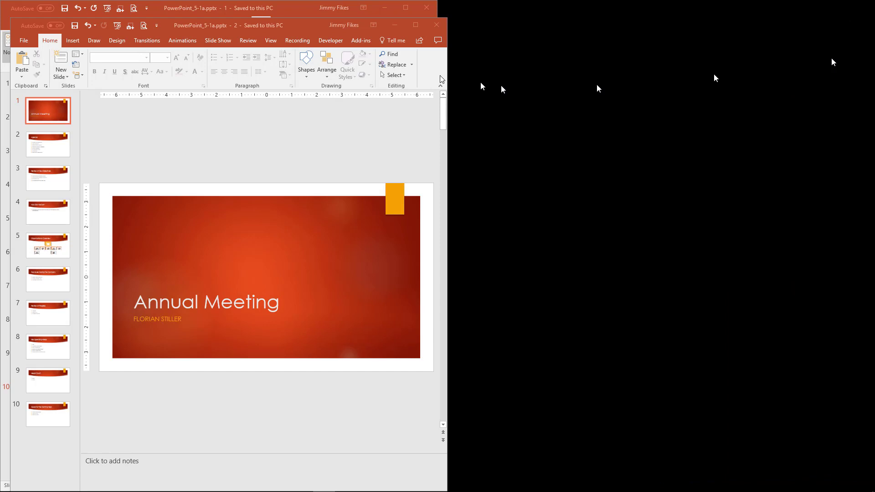
# Tile both PowerPoint_5-1a windows with Arrange All
pyautogui.click(299, 27)
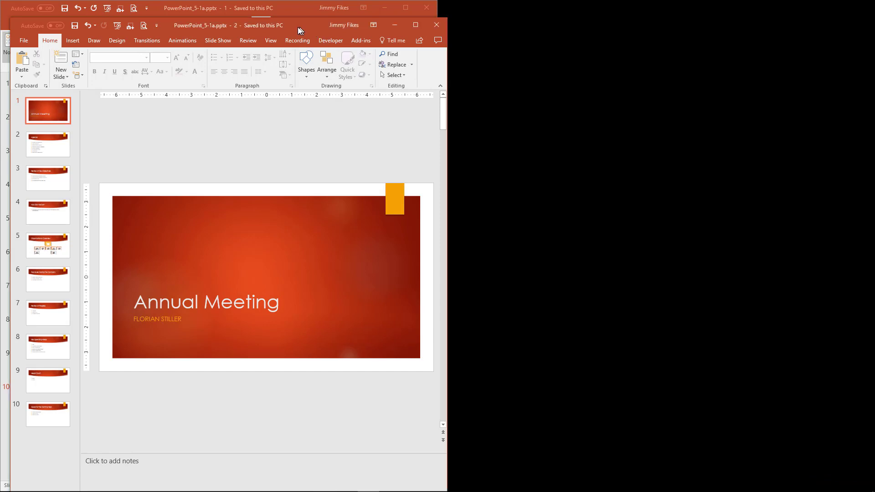
pyautogui.click(271, 41)
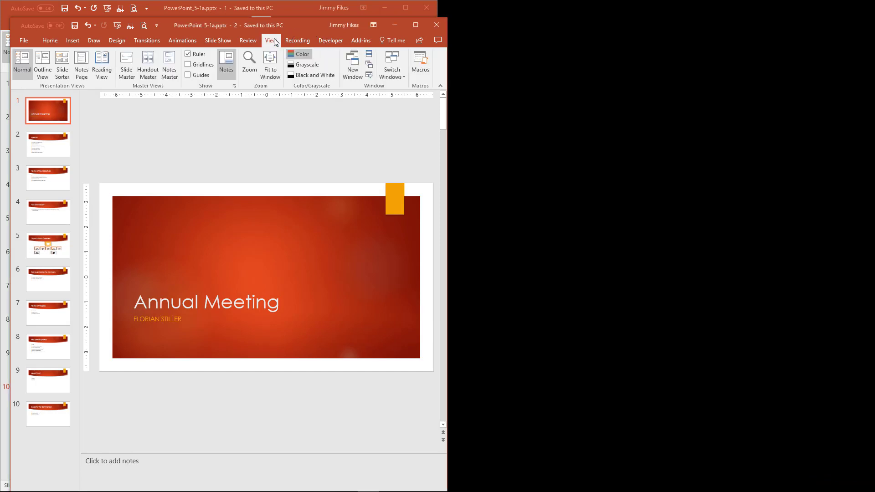
pyautogui.click(372, 55)
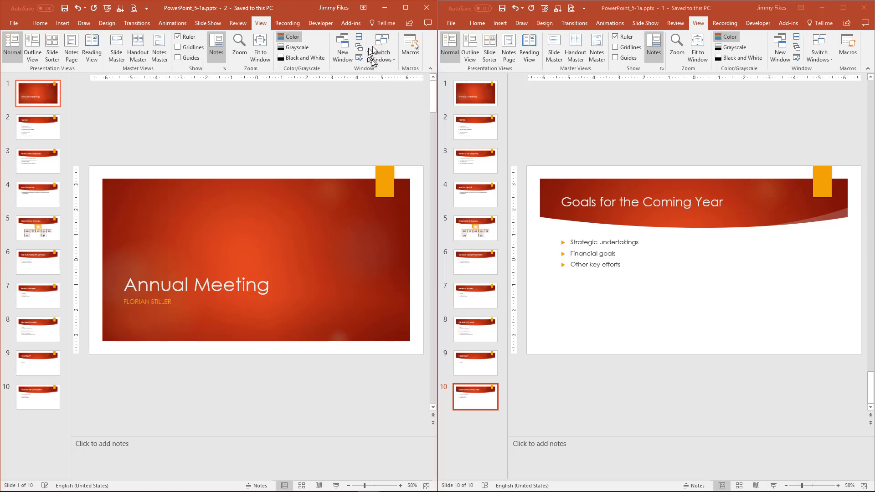
# Snap window 1 to the left half and window 2 to the right half of the screen
pyautogui.click(649, 14)
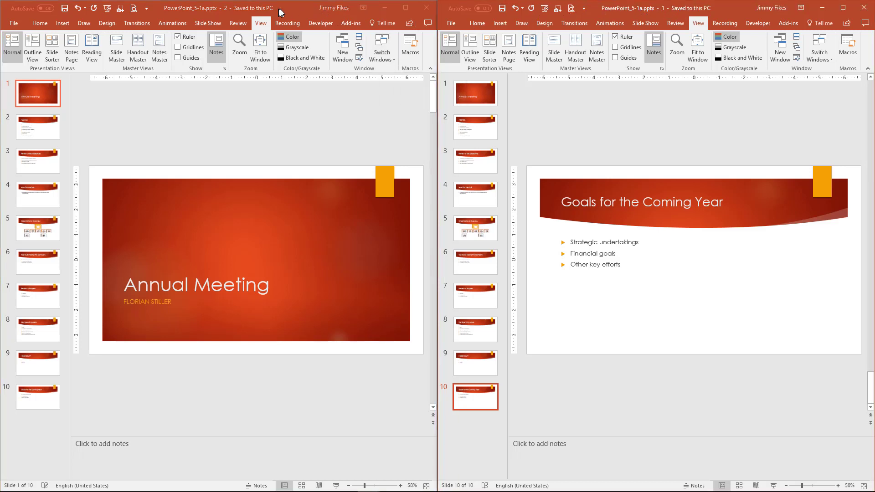
pyautogui.moveTo(731, 7); pyautogui.dragTo(302, 23)
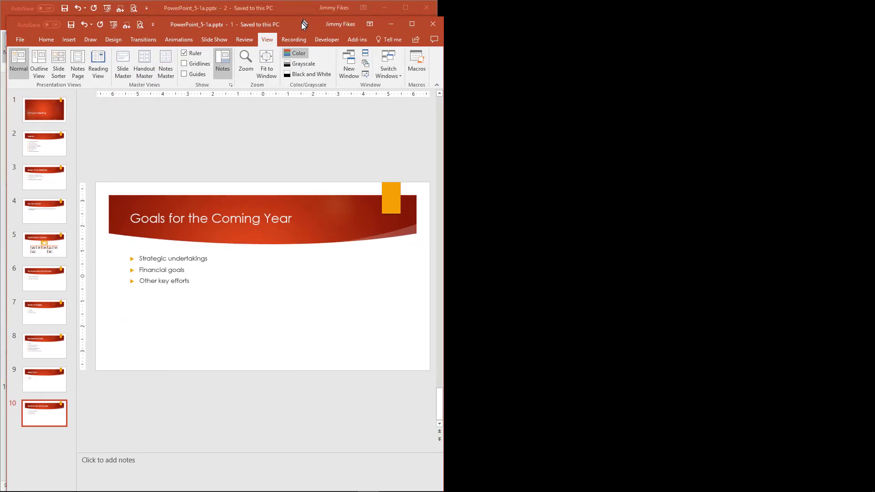
pyautogui.moveTo(155, 10); pyautogui.dragTo(593, 14)
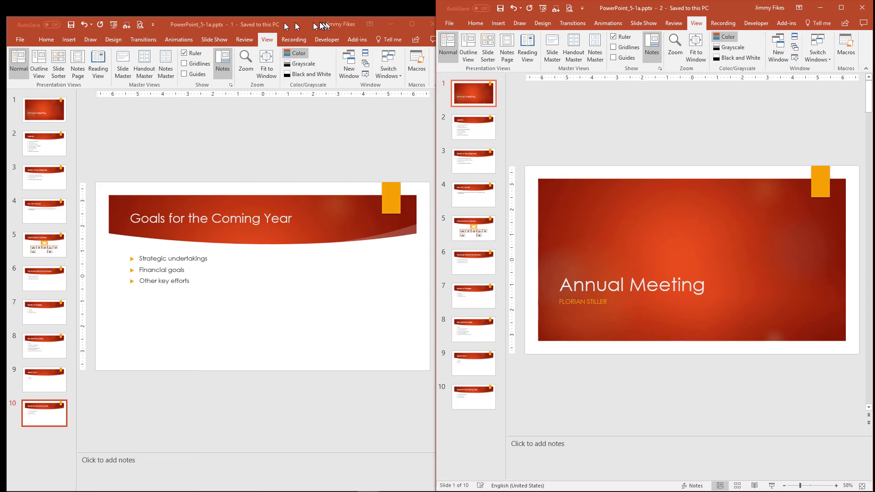
pyautogui.click(301, 23)
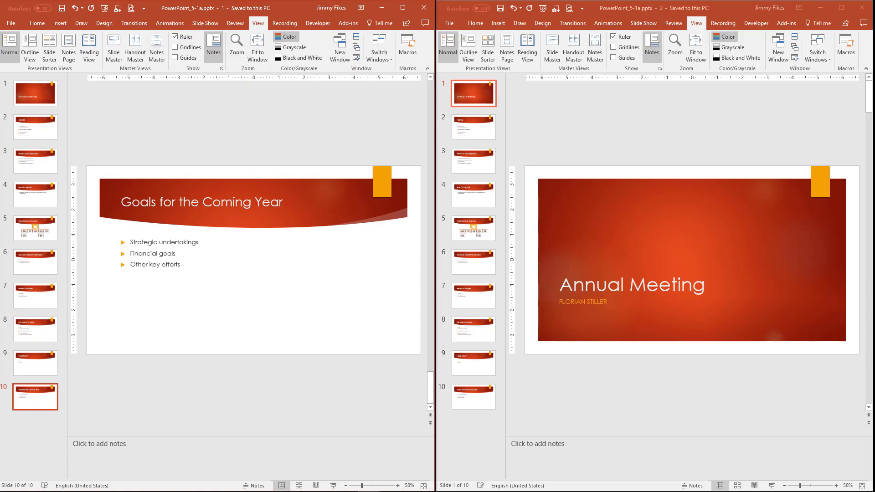
pyautogui.hotkey('alt', 'Tab')
# Display slide 4, How Did We Do?, in the left window
pyautogui.moveTo(680, 14); pyautogui.dragTo(679, 38)
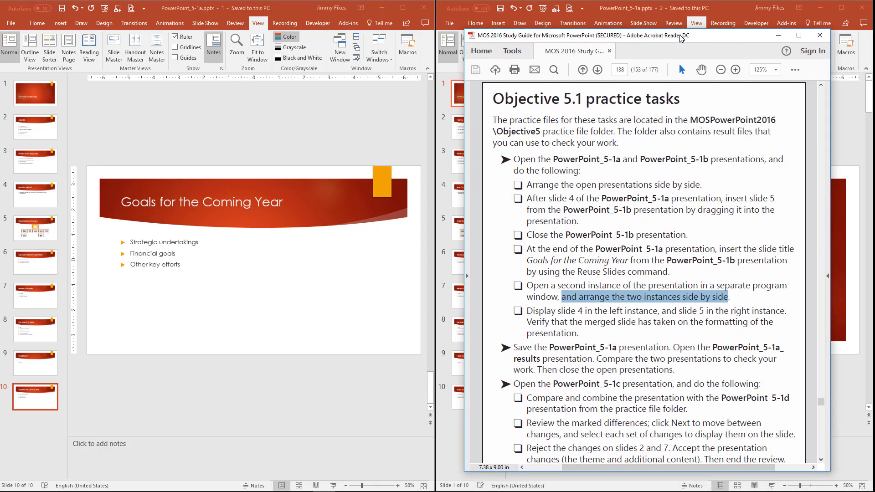
pyautogui.click(570, 340)
pyautogui.moveTo(527, 311); pyautogui.dragTo(37, 202)
pyautogui.click(37, 202)
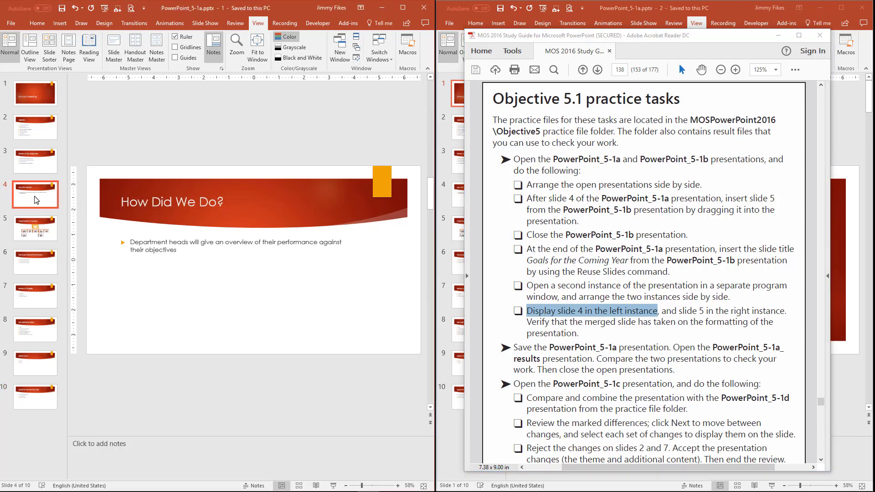
# Display slide 5, Organizational Overview, in the right window
pyautogui.click(695, 316)
pyautogui.moveTo(683, 310); pyautogui.dragTo(777, 309)
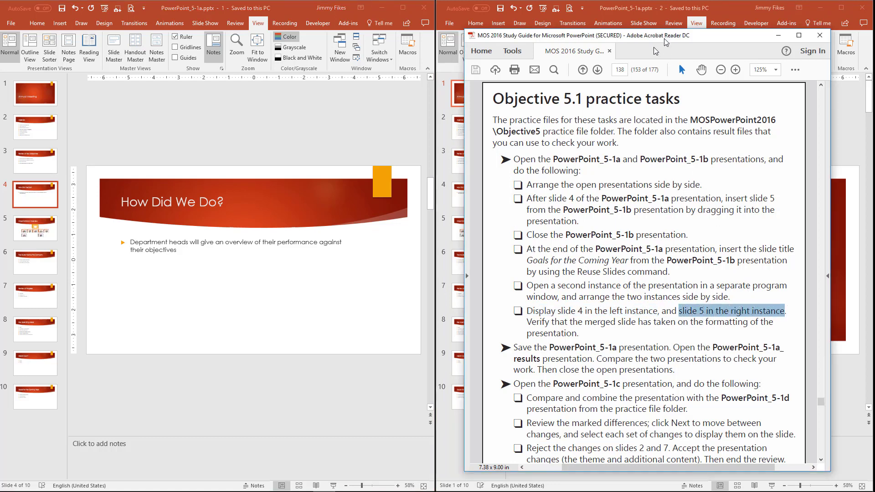
pyautogui.moveTo(665, 42); pyautogui.dragTo(269, 58)
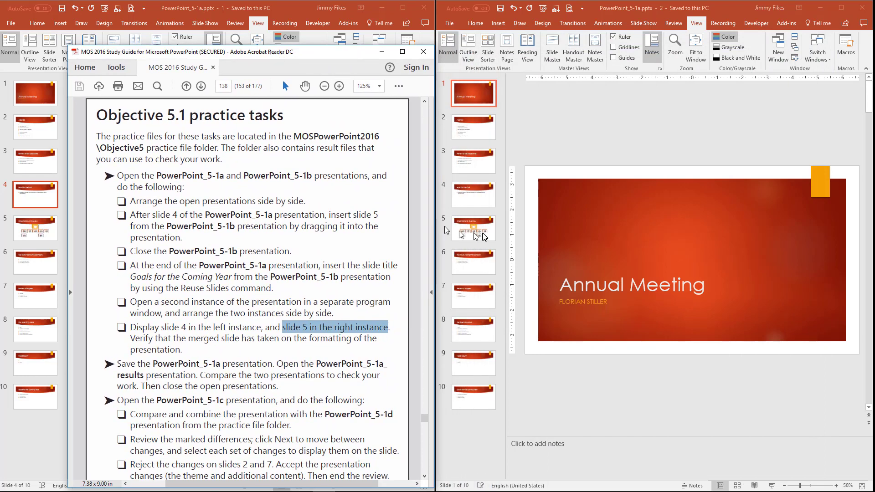
pyautogui.click(483, 233)
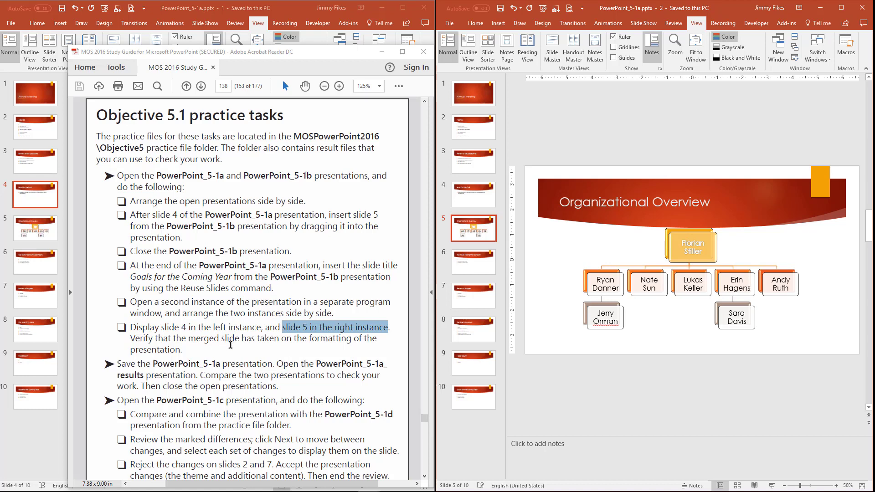
# Switch the left window to slide 5, Organizational Overview, check the guide, then minimize Acrobat Reader to compare
pyautogui.click(38, 230)
pyautogui.click(38, 230)
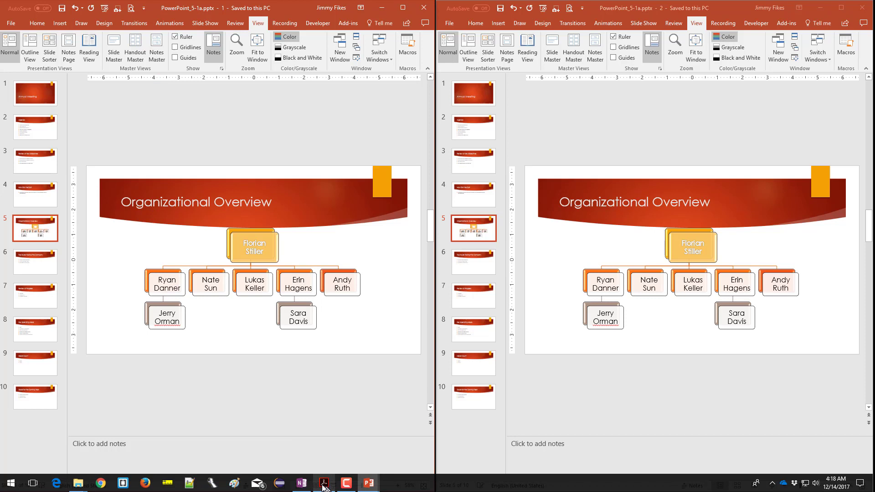
pyautogui.click(324, 482)
pyautogui.click(191, 329)
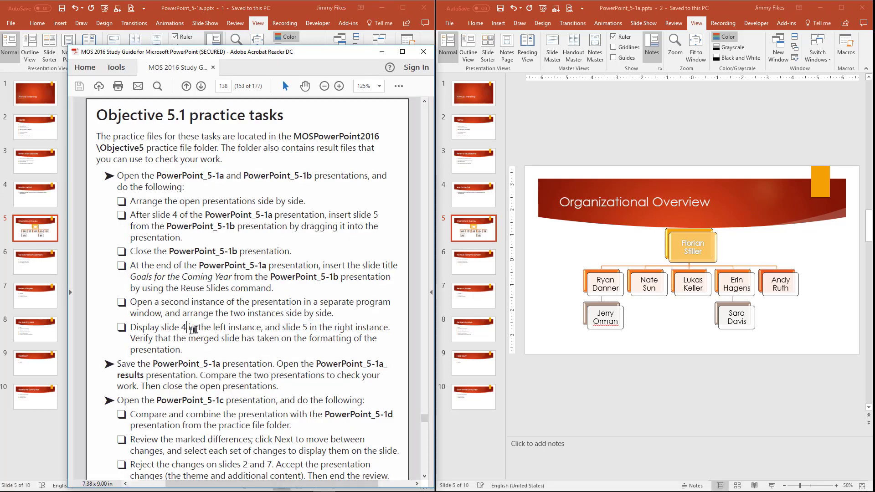
pyautogui.moveTo(162, 328); pyautogui.dragTo(212, 329)
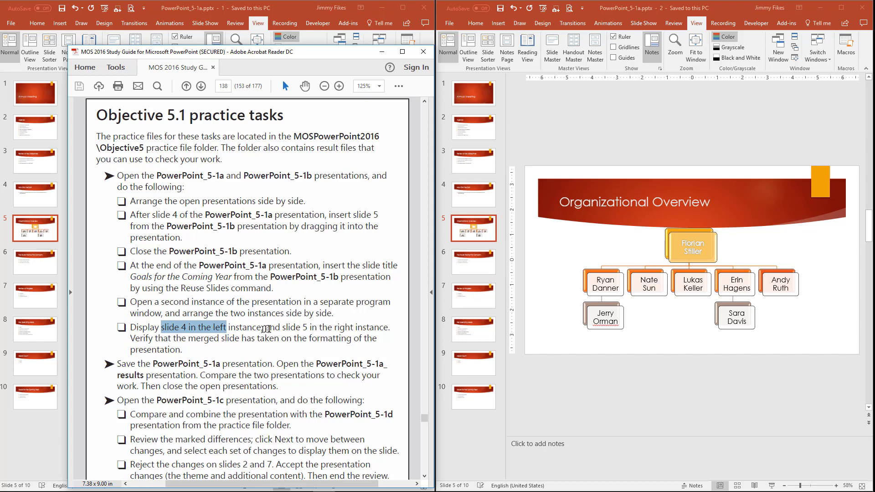
pyautogui.moveTo(265, 328); pyautogui.dragTo(388, 326)
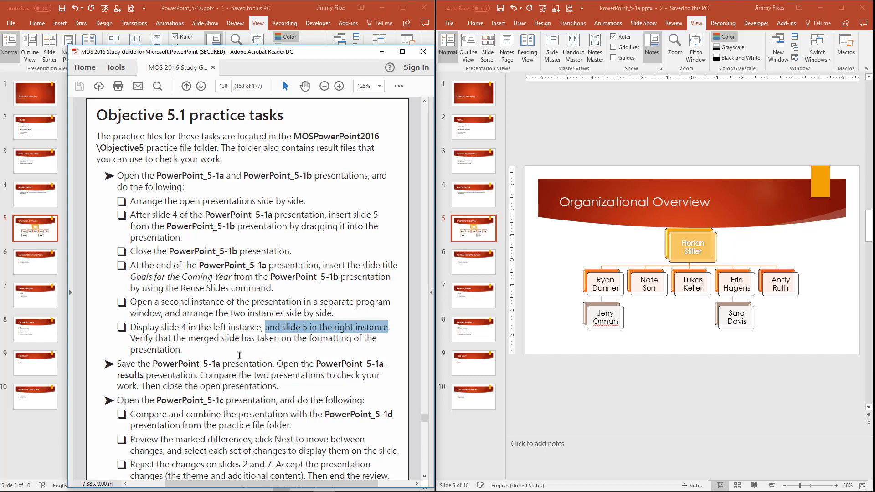
pyautogui.click(382, 53)
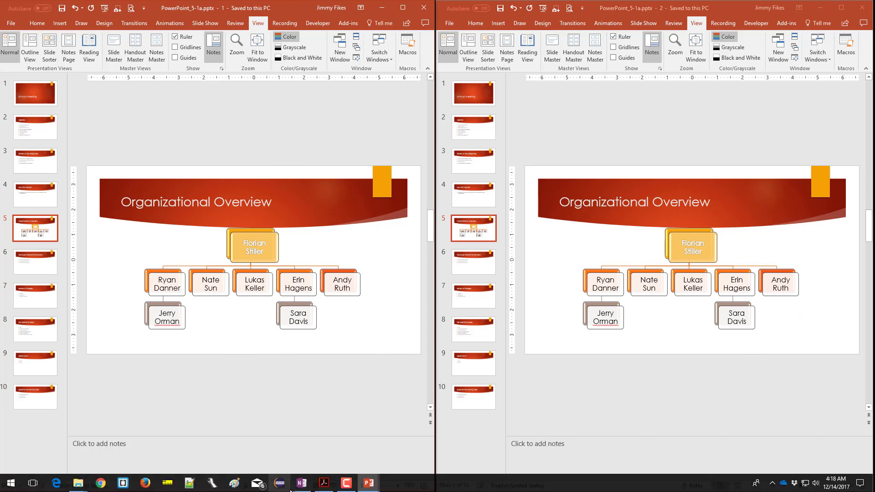
# Reopen the Acrobat study guide and highlight the next task about the PowerPoint_5-1c presentation
pyautogui.click(322, 483)
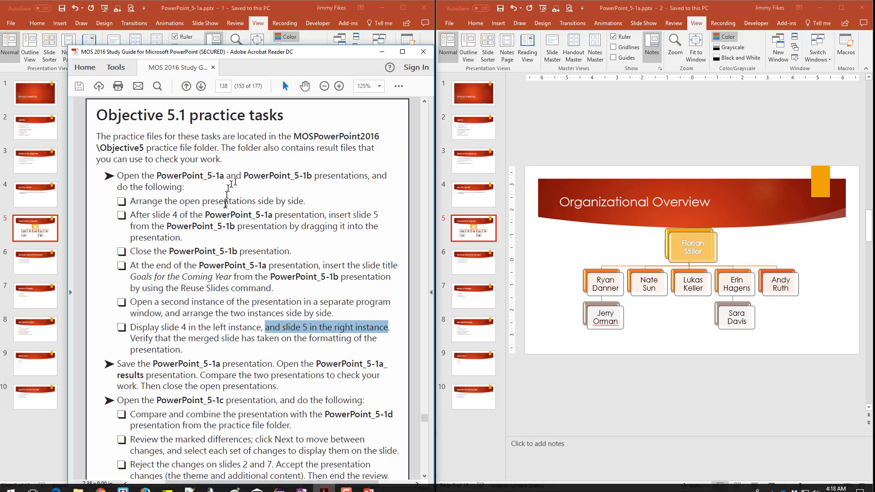
pyautogui.moveTo(200, 362); pyautogui.dragTo(113, 187)
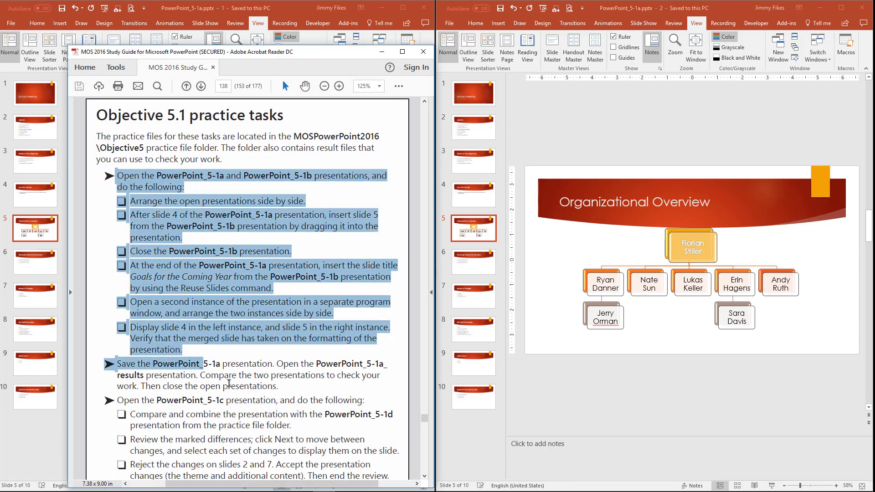
pyautogui.click(228, 377)
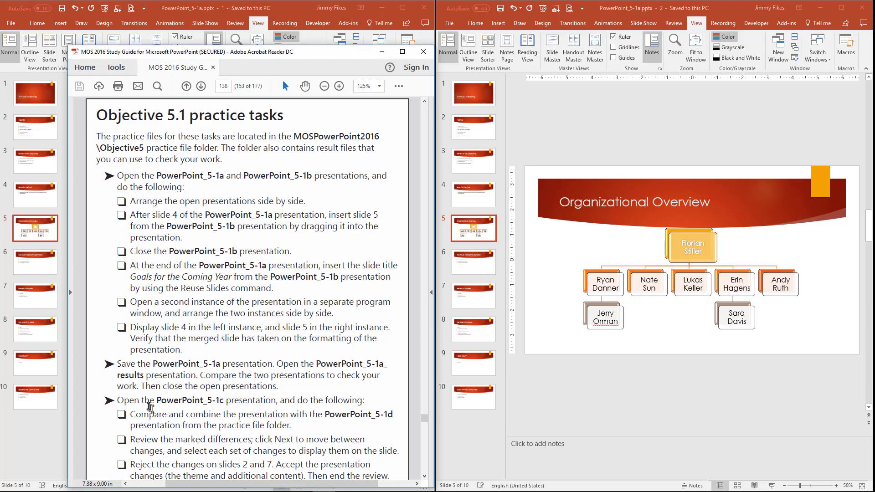
pyautogui.moveTo(142, 401); pyautogui.dragTo(258, 401)
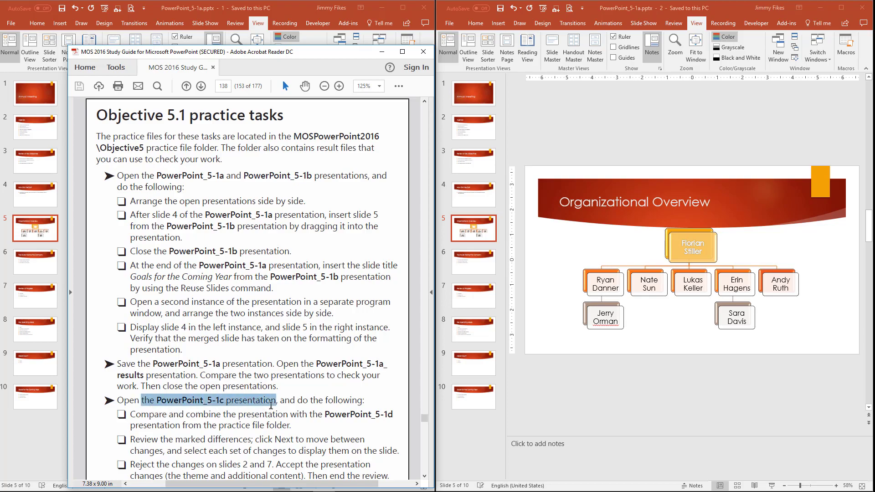